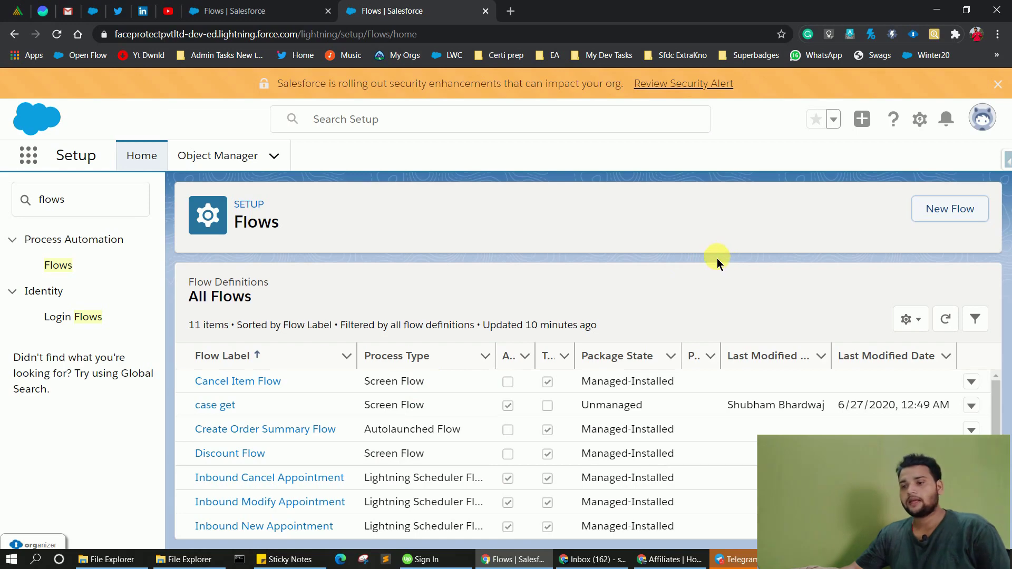
# Start a new flow from the Flows list in each of the two orgs.
pyautogui.click(258, 12)
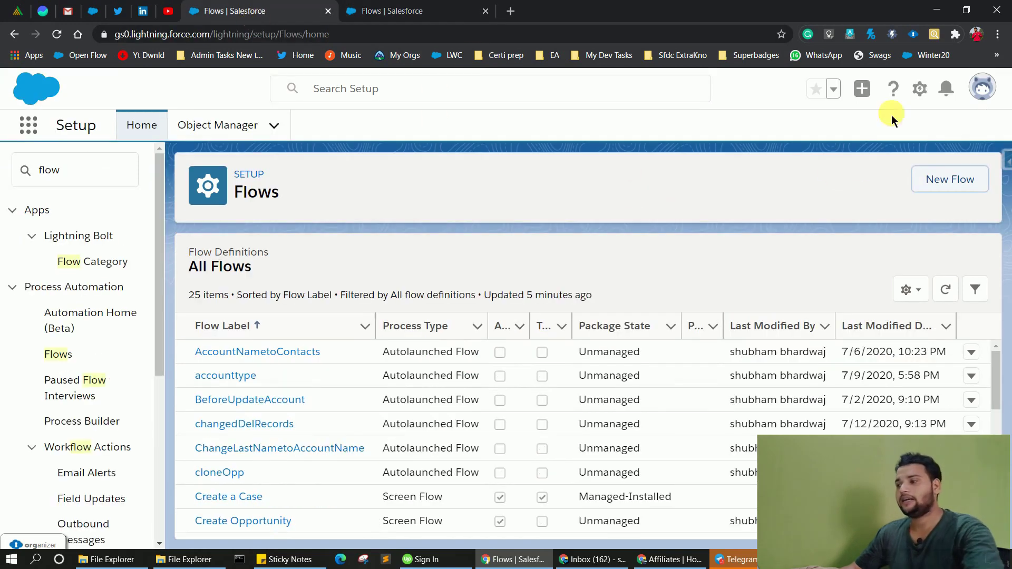
pyautogui.click(928, 191)
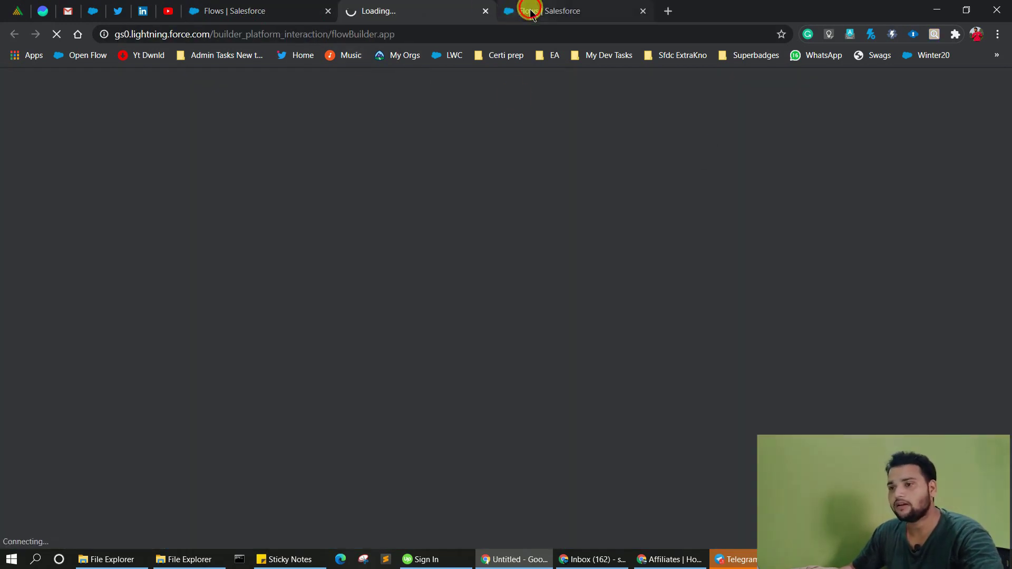
pyautogui.click(527, 9)
pyautogui.click(974, 207)
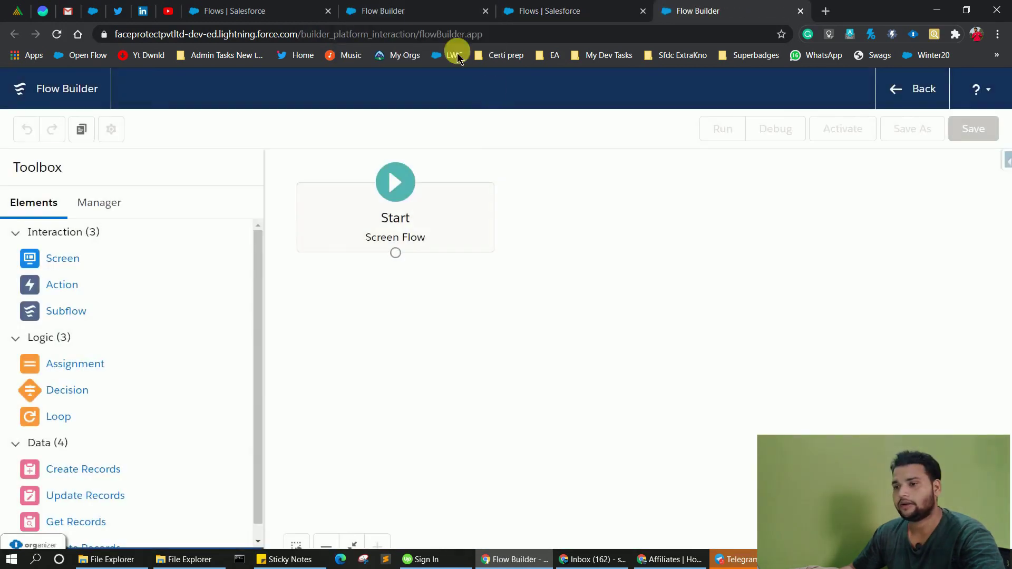
# Confirm Screen Flow as the flow type in the second org.
pyautogui.click(406, 8)
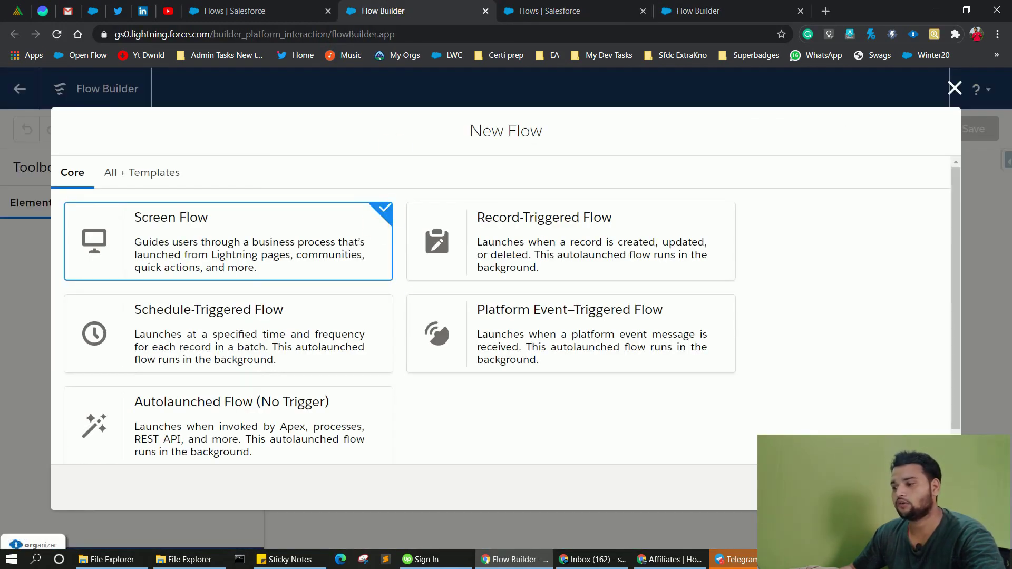
pyautogui.click(931, 488)
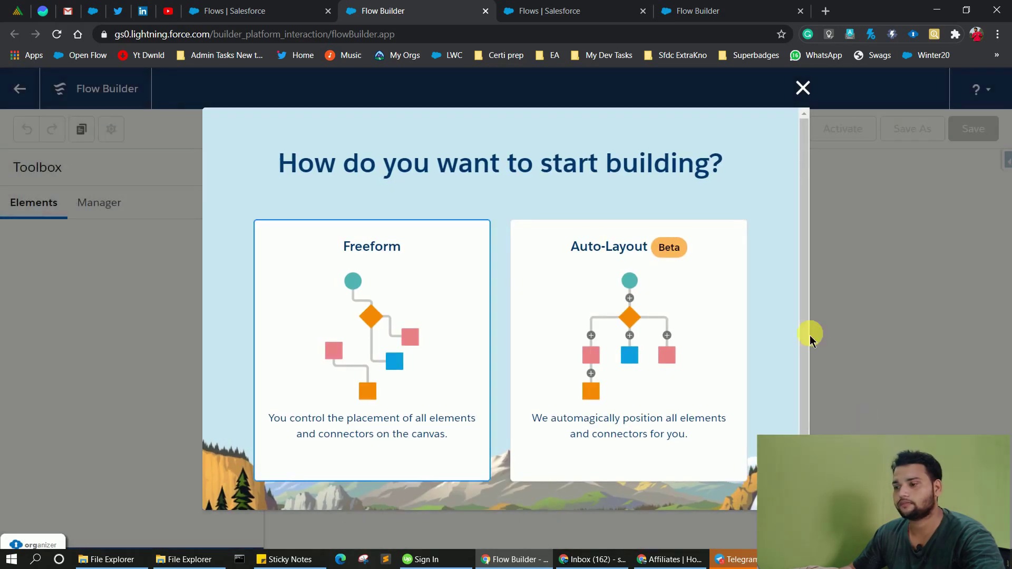
pyautogui.scroll(-1, 801, 258)
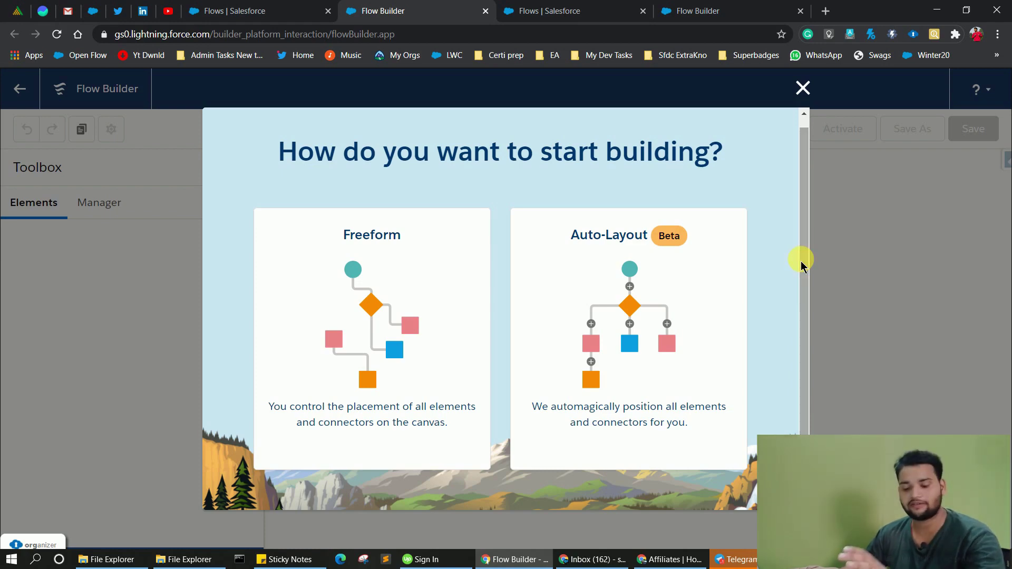
# Build the new Screen Flow on a Freeform canvas, then go back to the first org's Flow Builder.
pyautogui.click(420, 317)
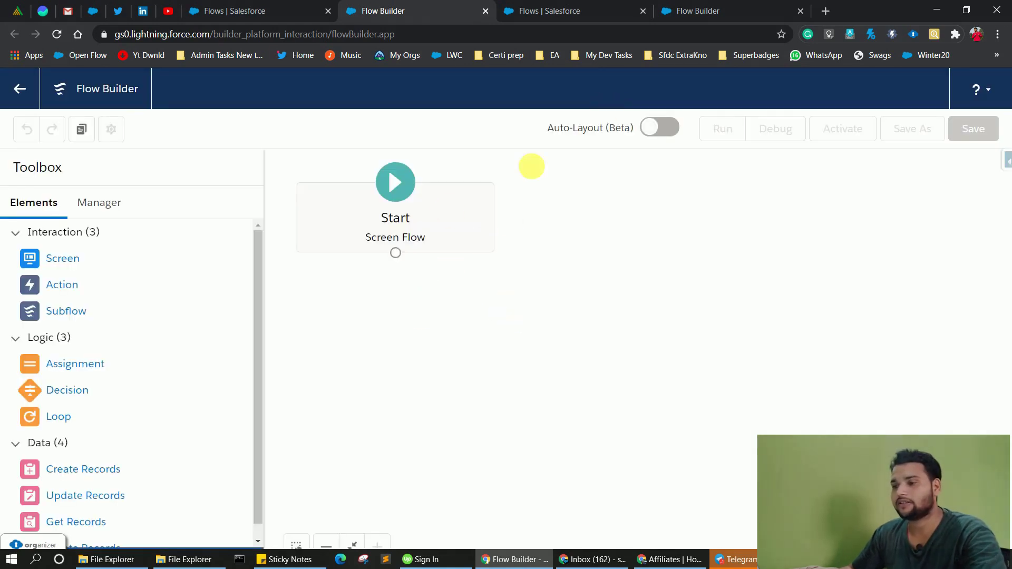
pyautogui.click(685, 11)
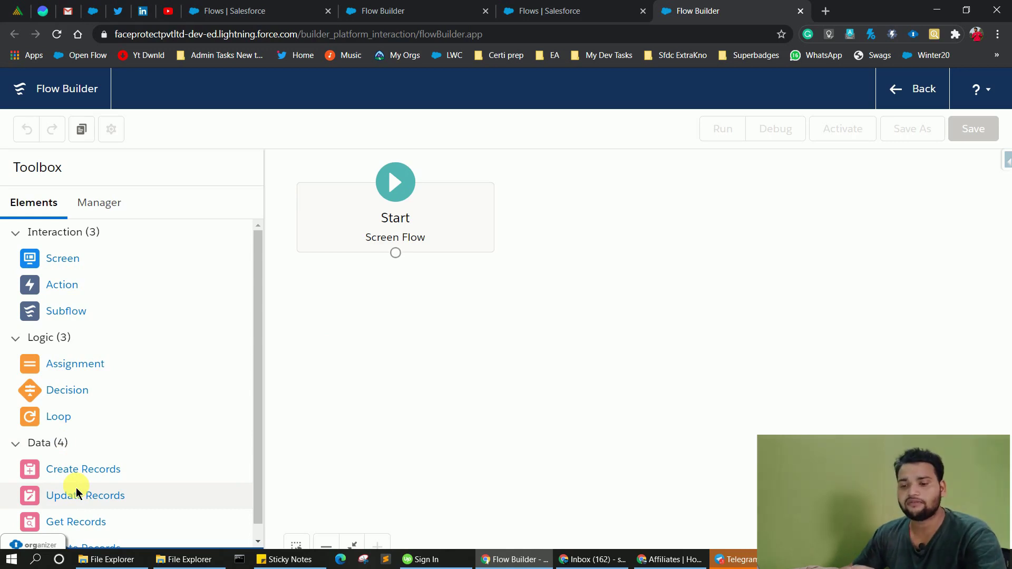
pyautogui.scroll(-1, 102, 469)
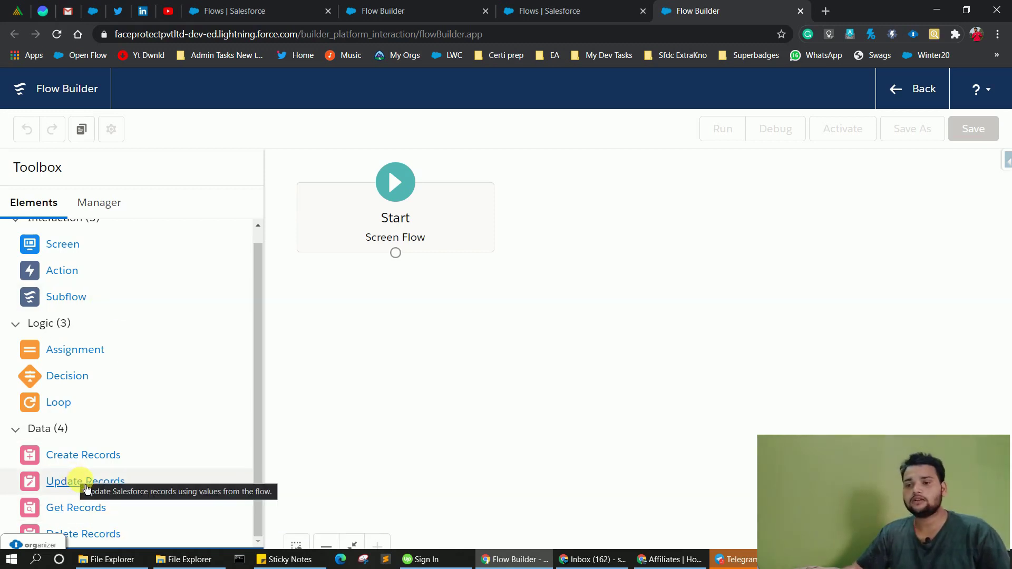
# Add an Update Records element labelled 'asfsfsfve' that identifies records by specifying conditions.
pyautogui.moveTo(87, 489); pyautogui.dragTo(393, 288)
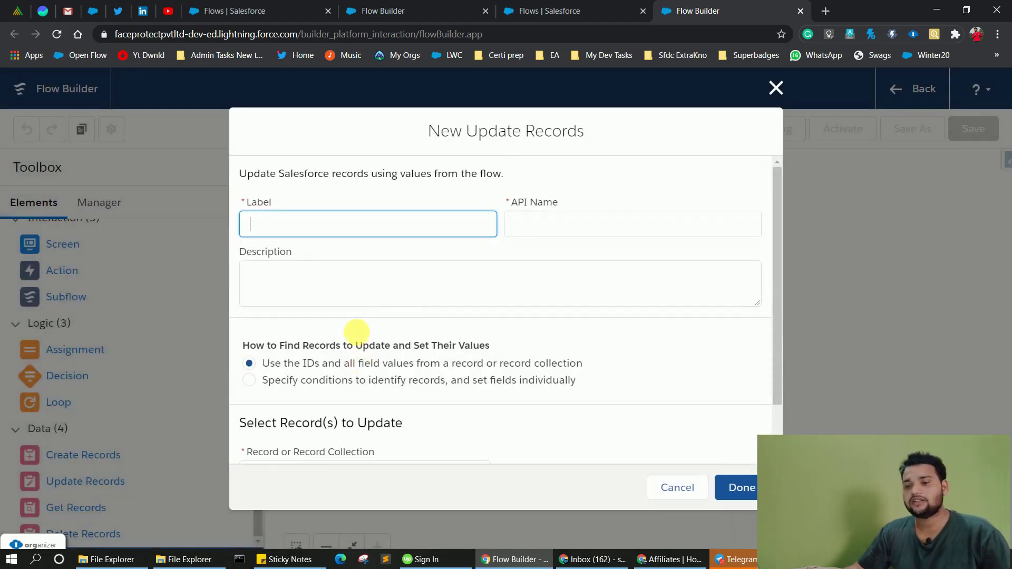
pyautogui.write('asfsfsfve')
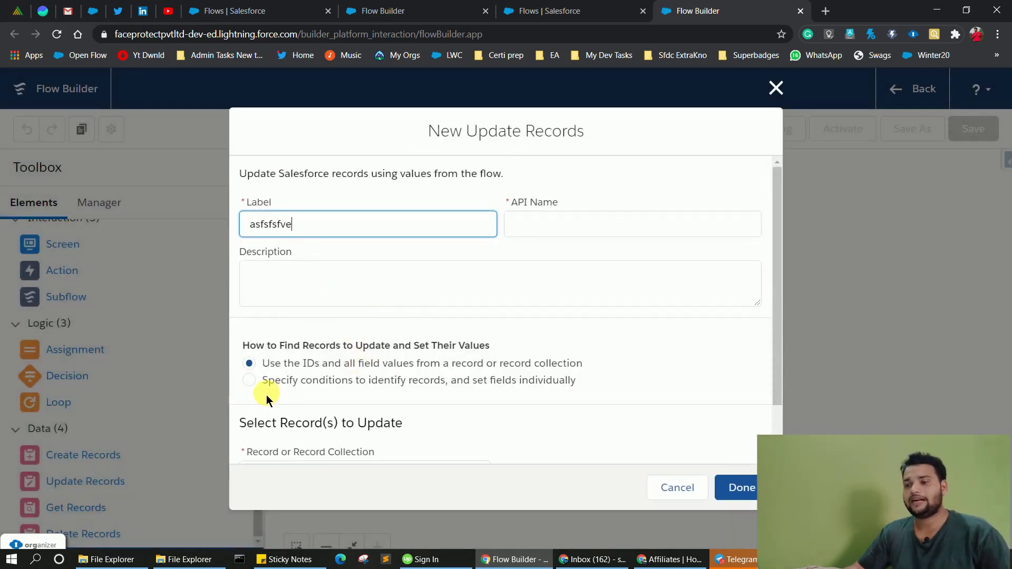
pyautogui.click(247, 387)
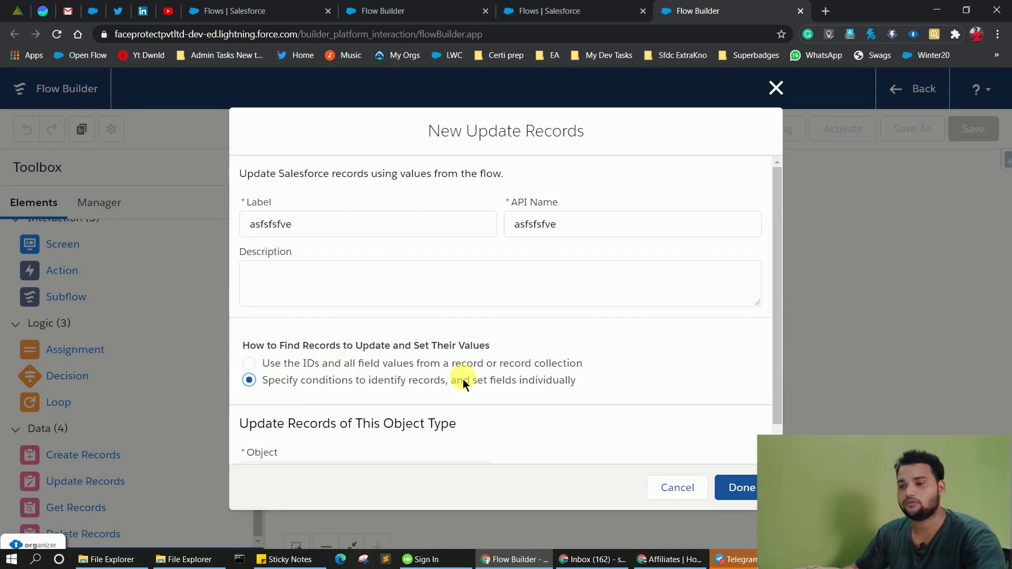
pyautogui.scroll(-1, 549, 376)
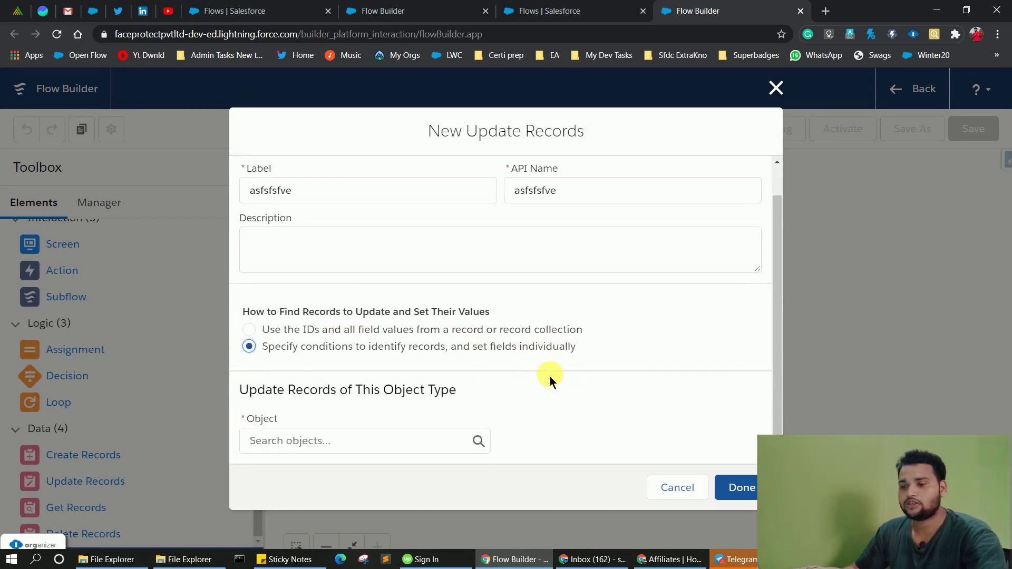
# Set Account as the object and choose Update All Account Records (No Conditions).
pyautogui.click(363, 446)
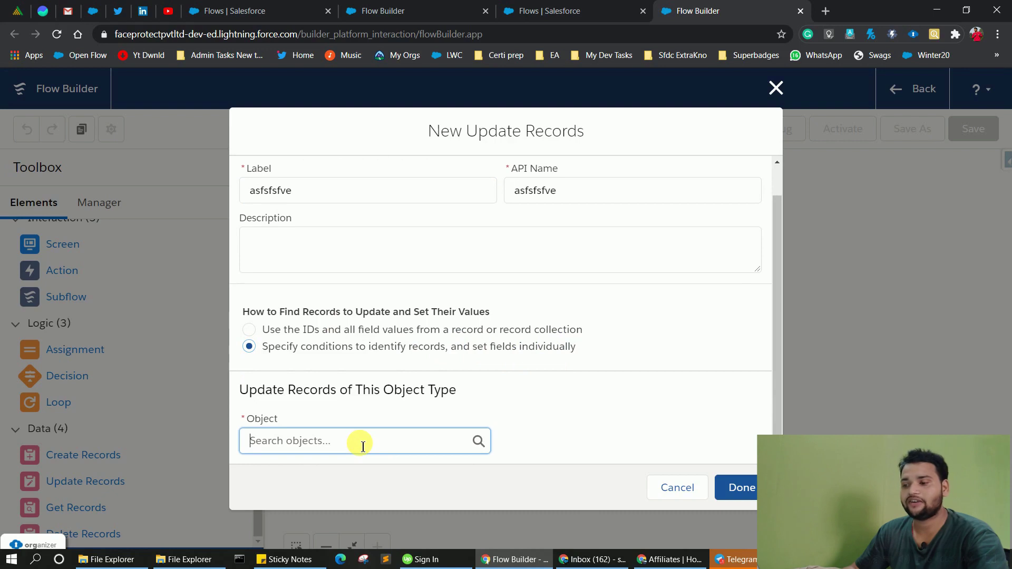
pyautogui.write('account')
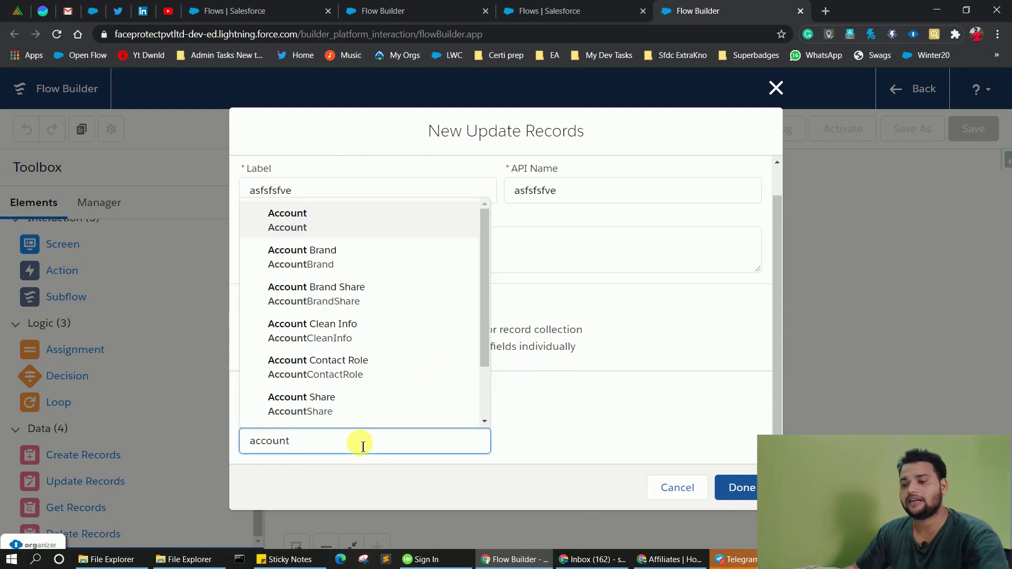
pyautogui.click(320, 227)
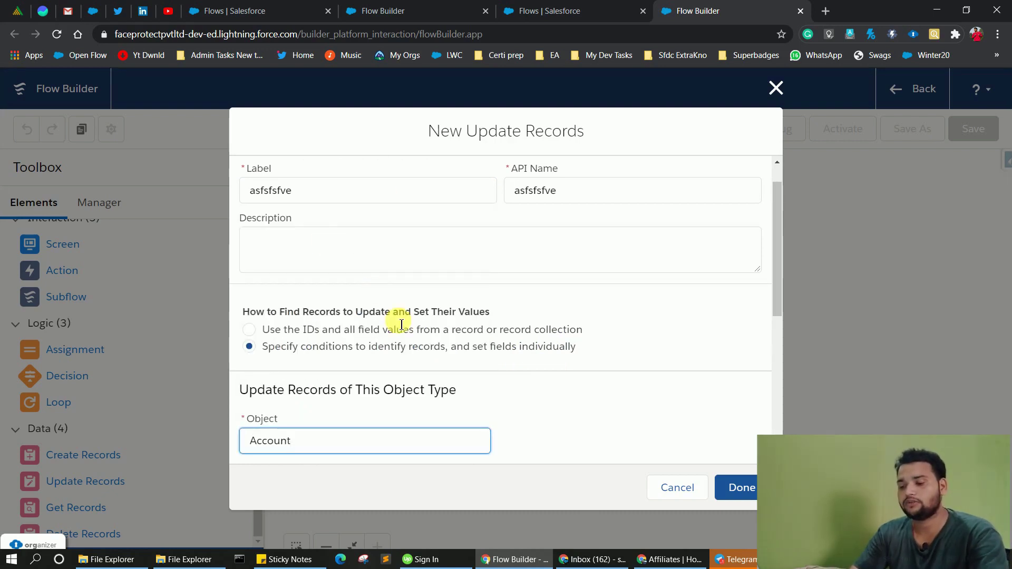
pyautogui.scroll(-8, 393, 318)
pyautogui.scroll(1, 394, 318)
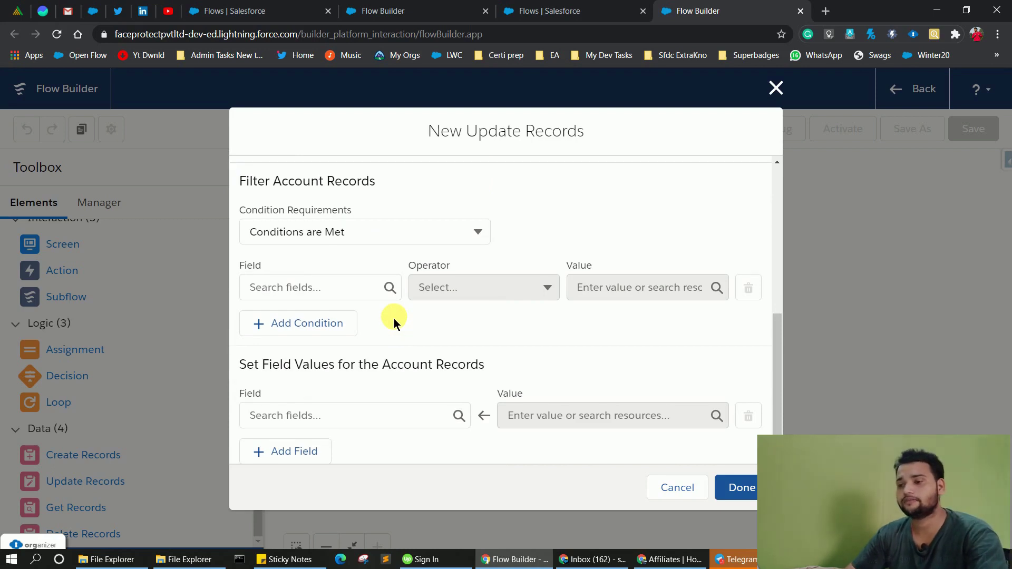
pyautogui.click(324, 239)
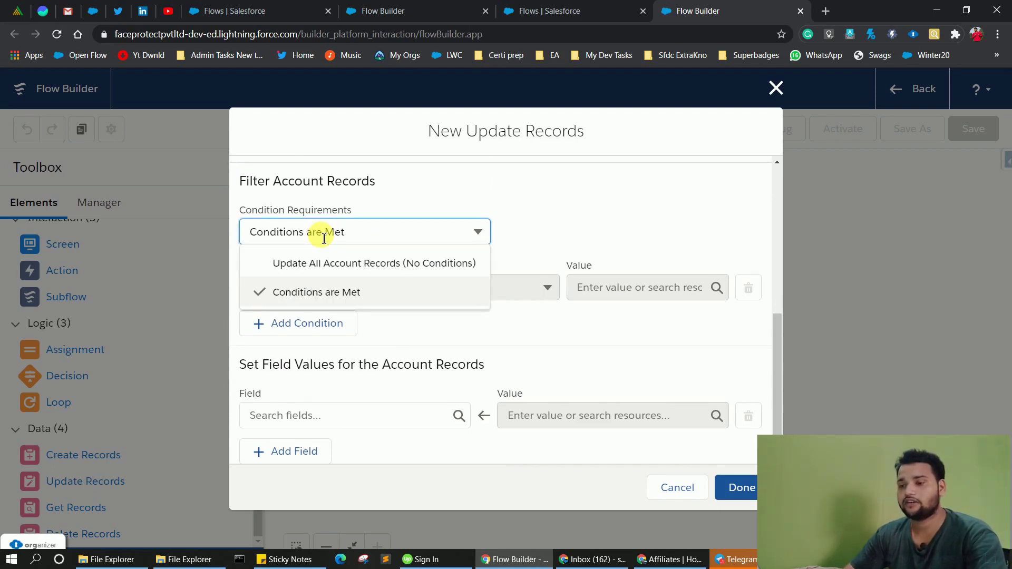
pyautogui.click(328, 273)
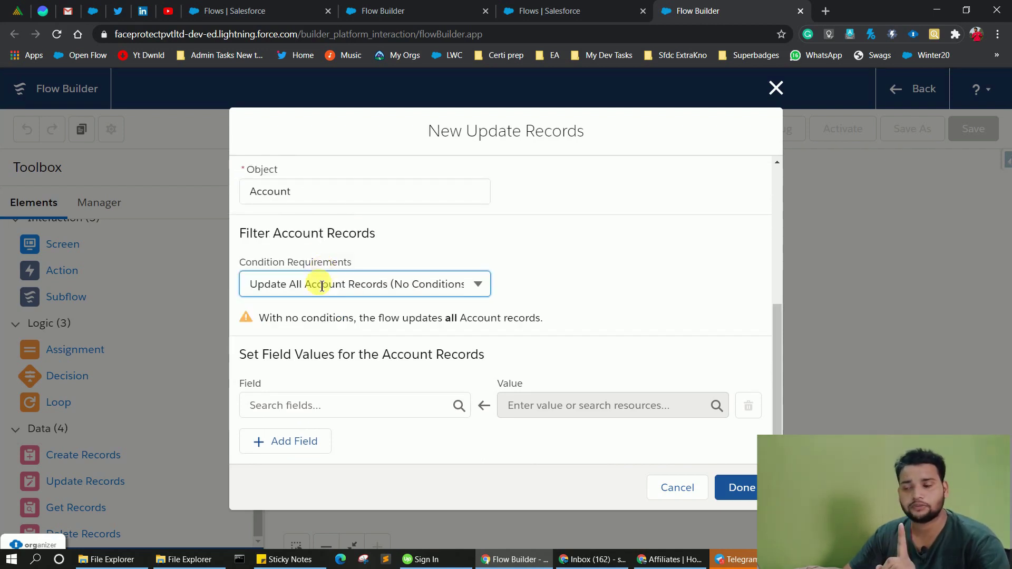
pyautogui.click(321, 277)
pyautogui.click(387, 10)
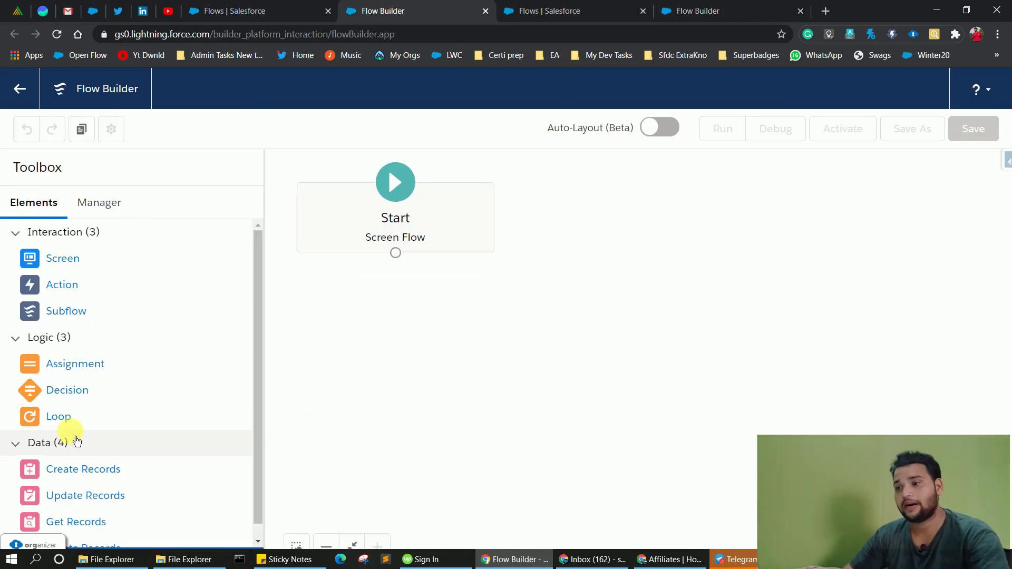
# Add an unlabelled Update Records element that identifies records by specifying conditions.
pyautogui.moveTo(81, 504); pyautogui.dragTo(393, 312)
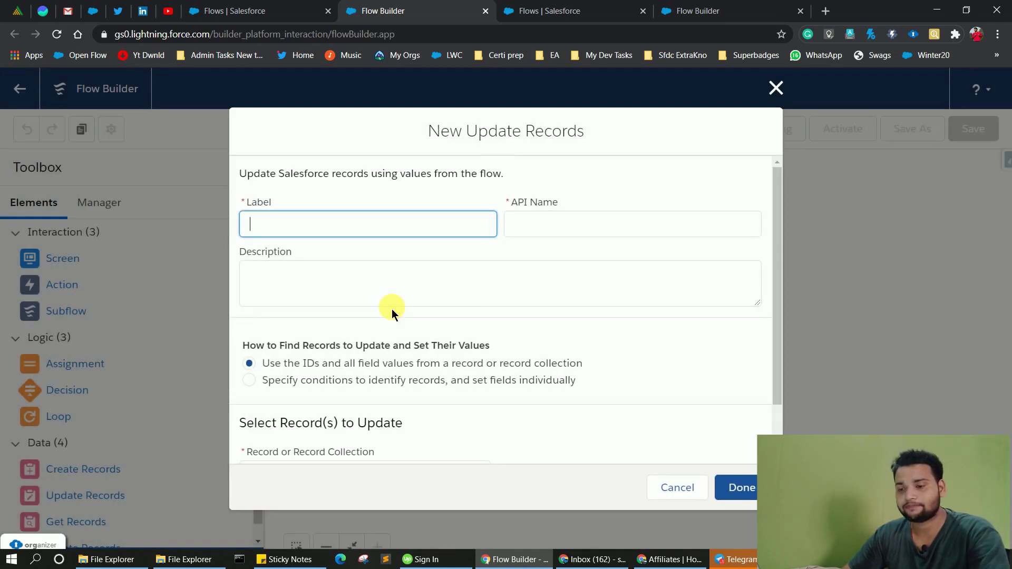
pyautogui.click(248, 381)
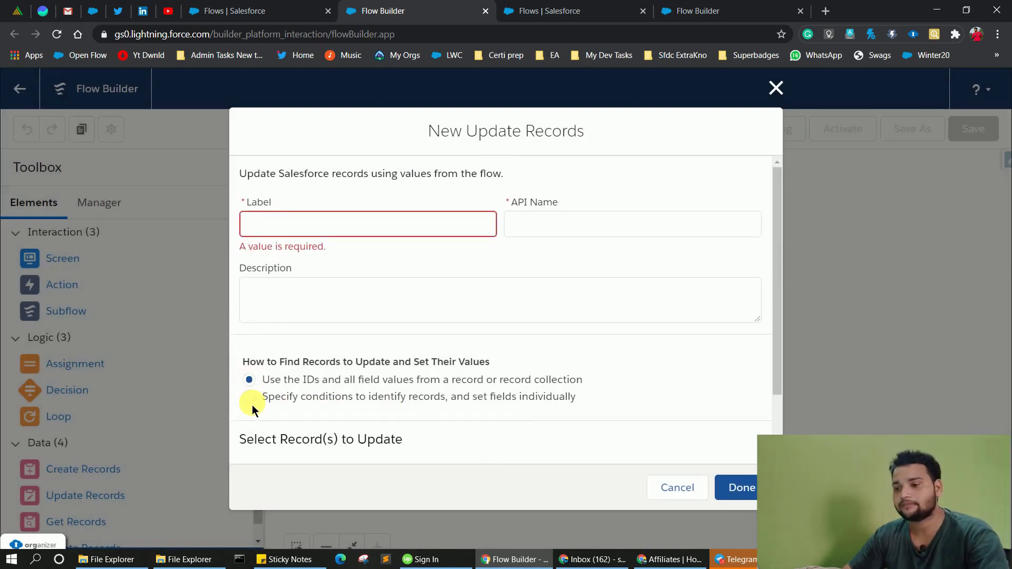
pyautogui.click(250, 396)
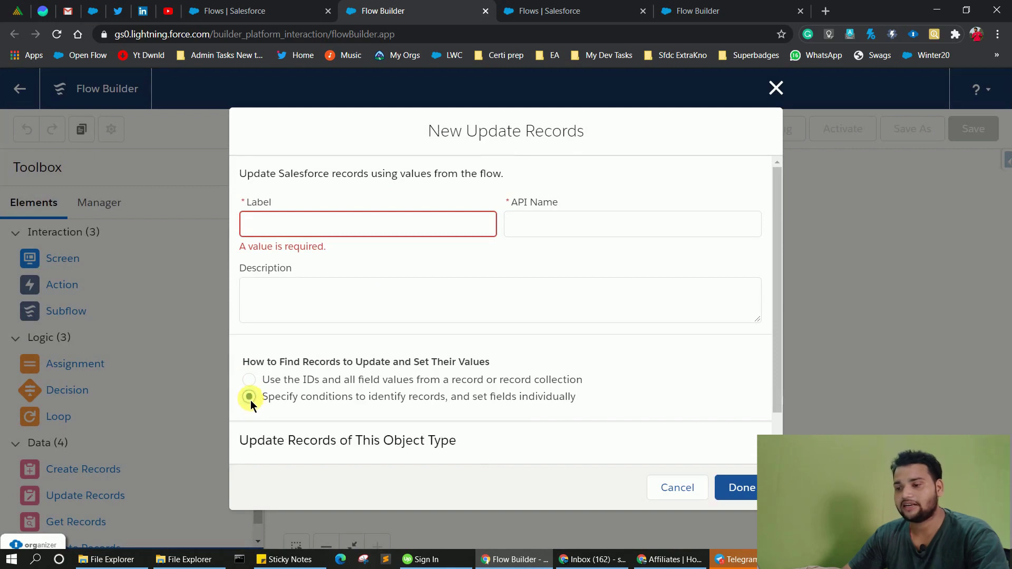
pyautogui.scroll(-1, 251, 400)
# Pick Account as the object, review the condition choices, then close the dialog unsaved.
pyautogui.click(270, 449)
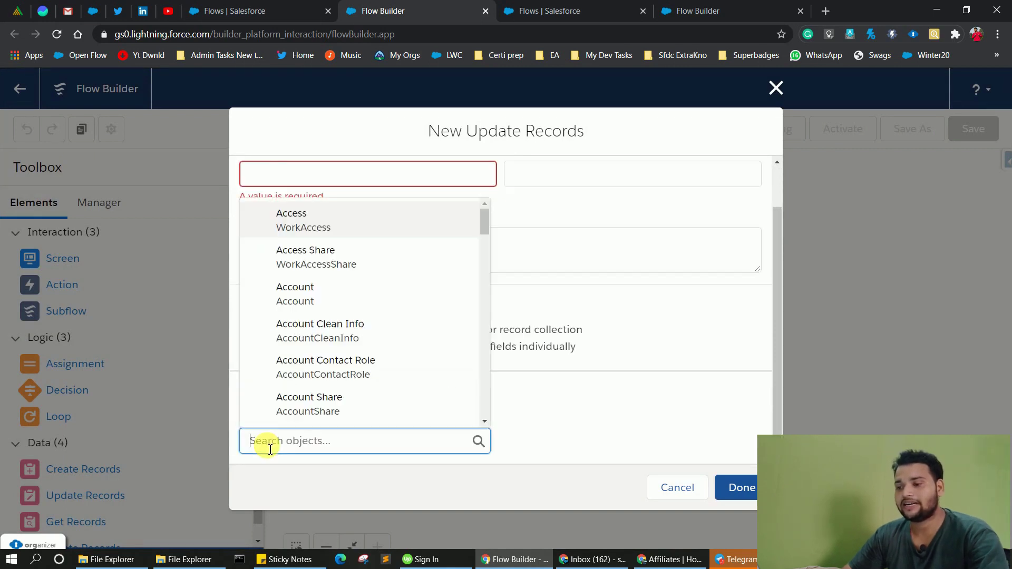
pyautogui.write('account')
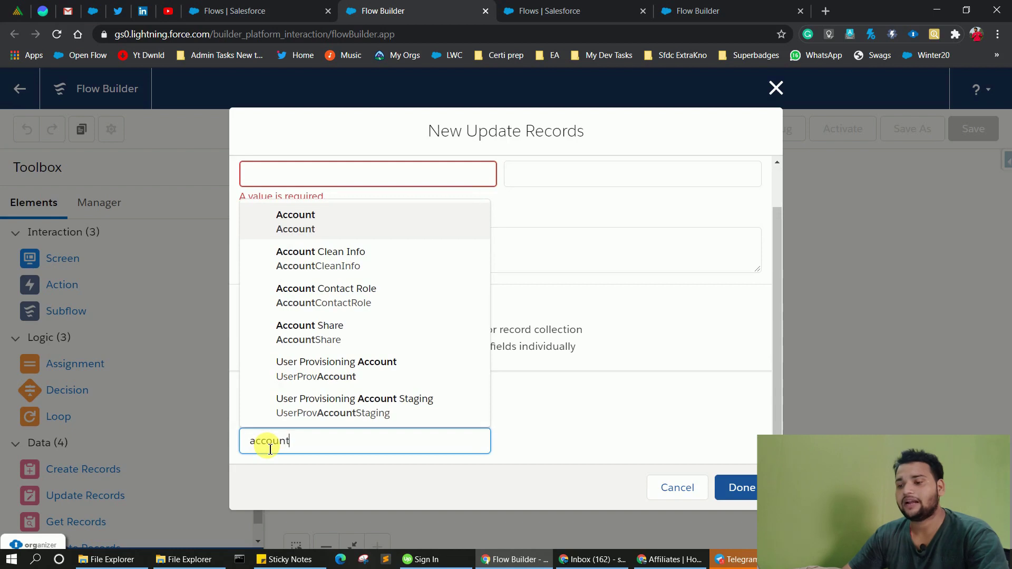
pyautogui.click(319, 232)
pyautogui.scroll(-5, 350, 340)
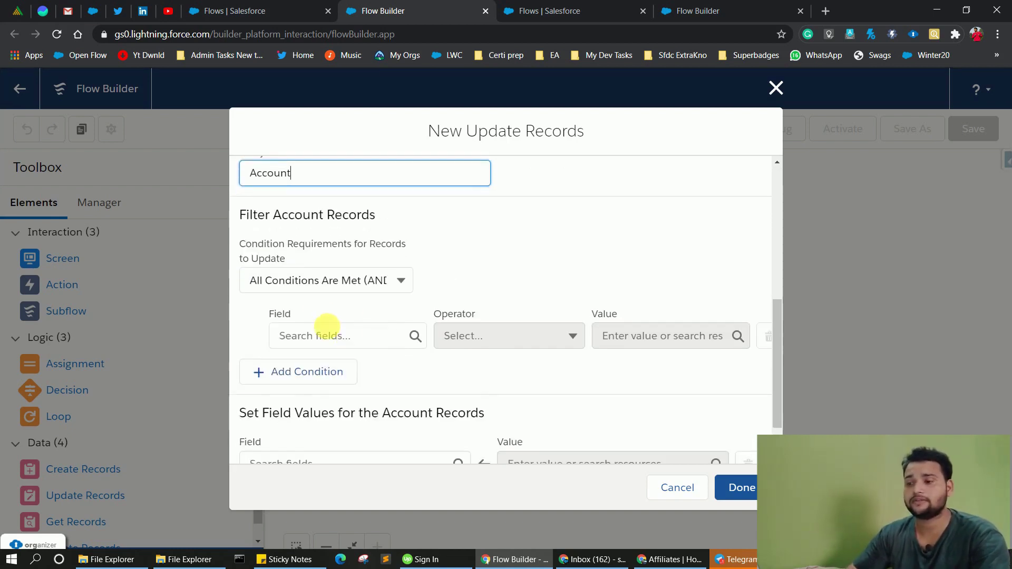
pyautogui.click(318, 282)
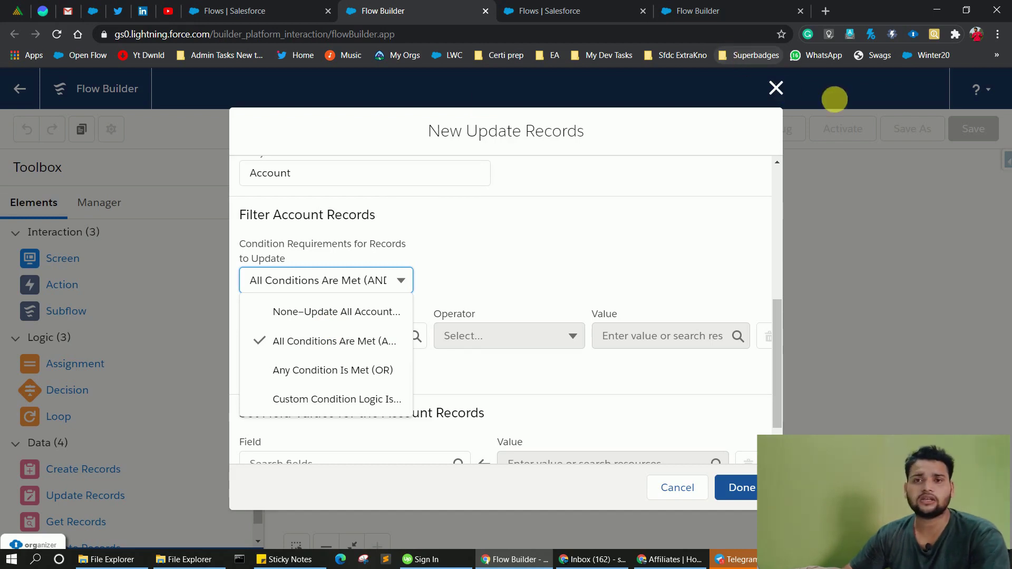
pyautogui.click(778, 90)
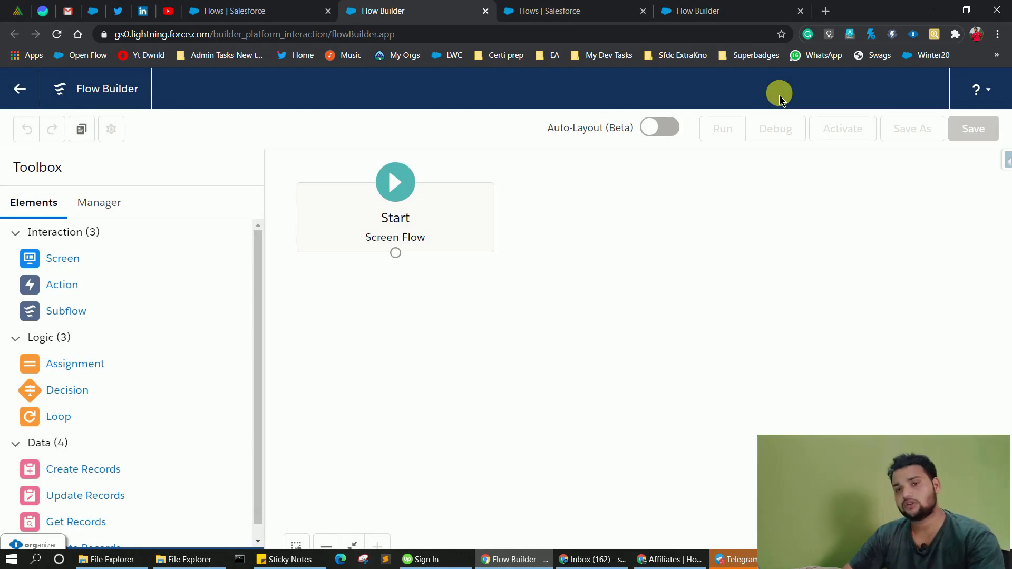
# Close the two leftover Flow Builder tabs and return to the first org's Flows list.
pyautogui.click(499, 9)
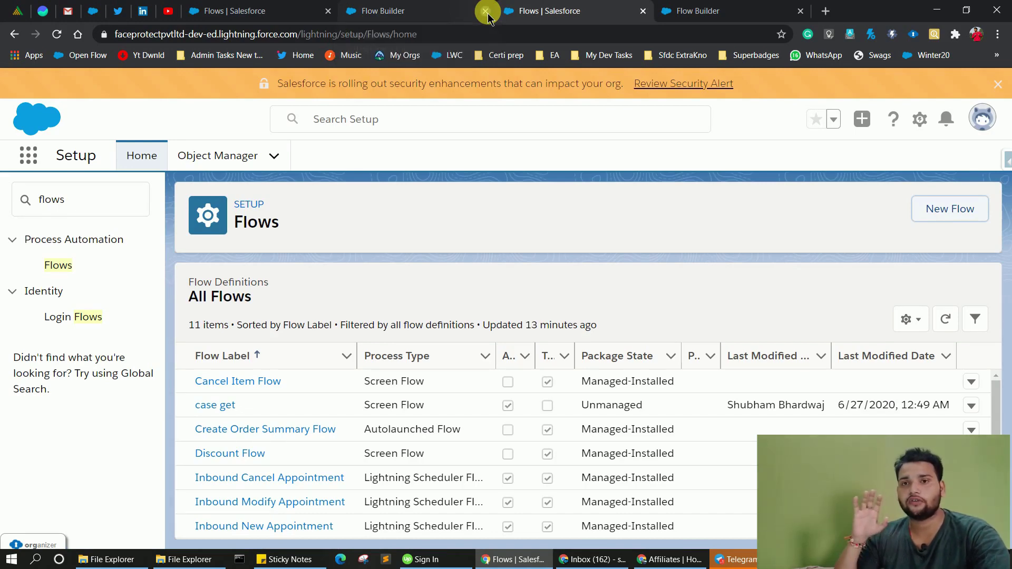
pyautogui.click(485, 11)
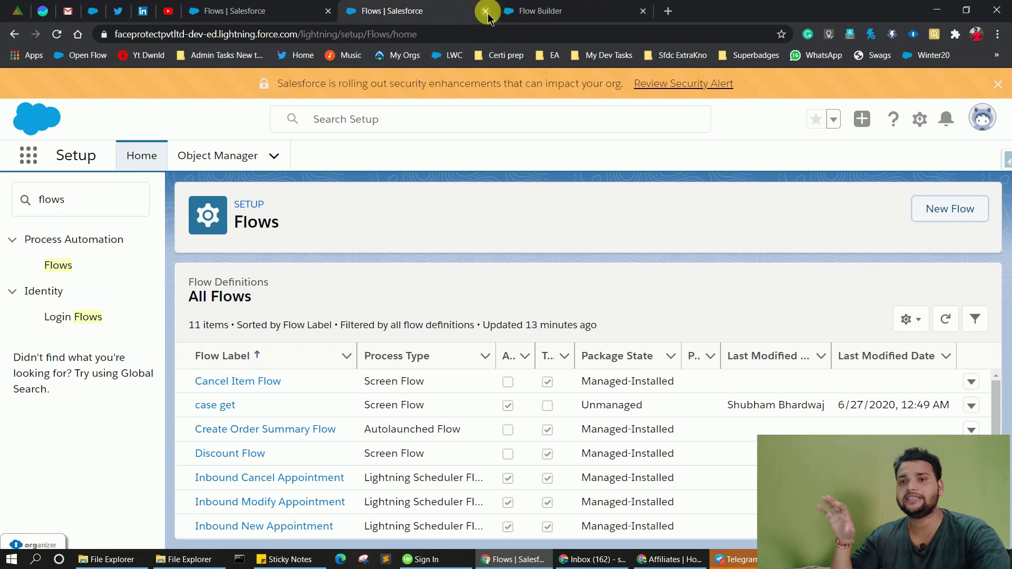
pyautogui.click(643, 11)
pyautogui.click(243, 7)
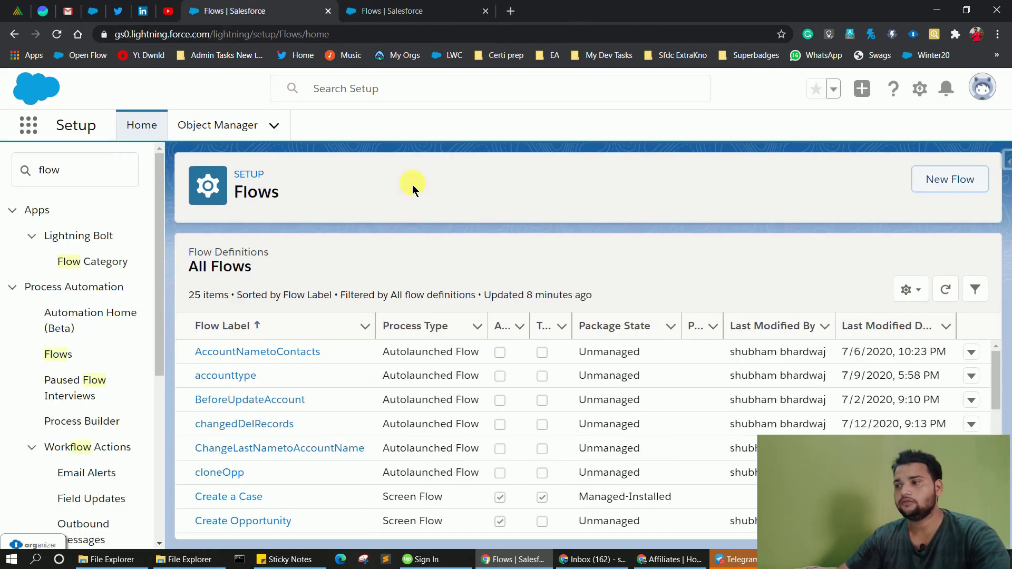
# Start a new flow in each org and select the Record-Triggered Flow type.
pyautogui.click(958, 182)
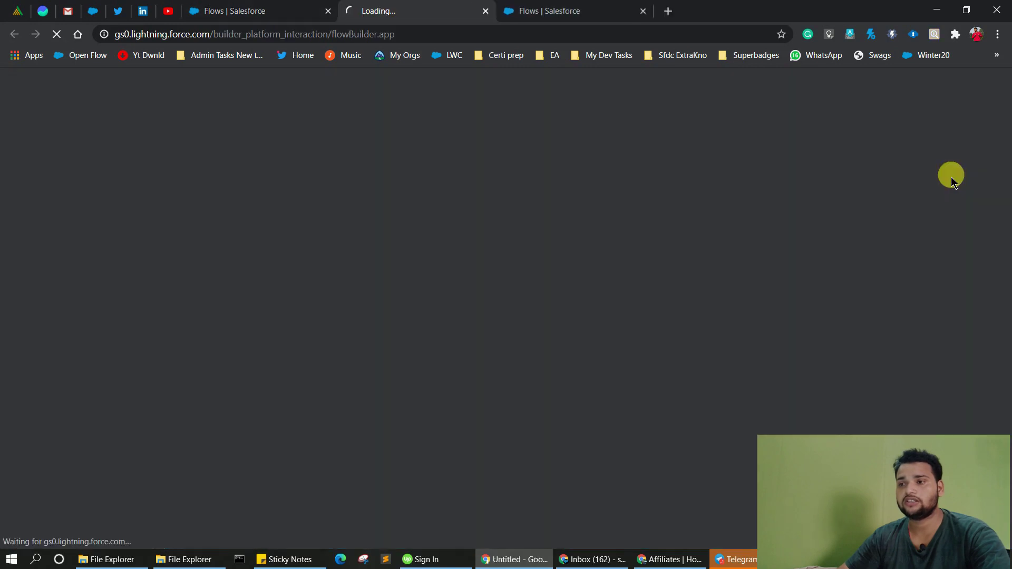
pyautogui.click(559, 12)
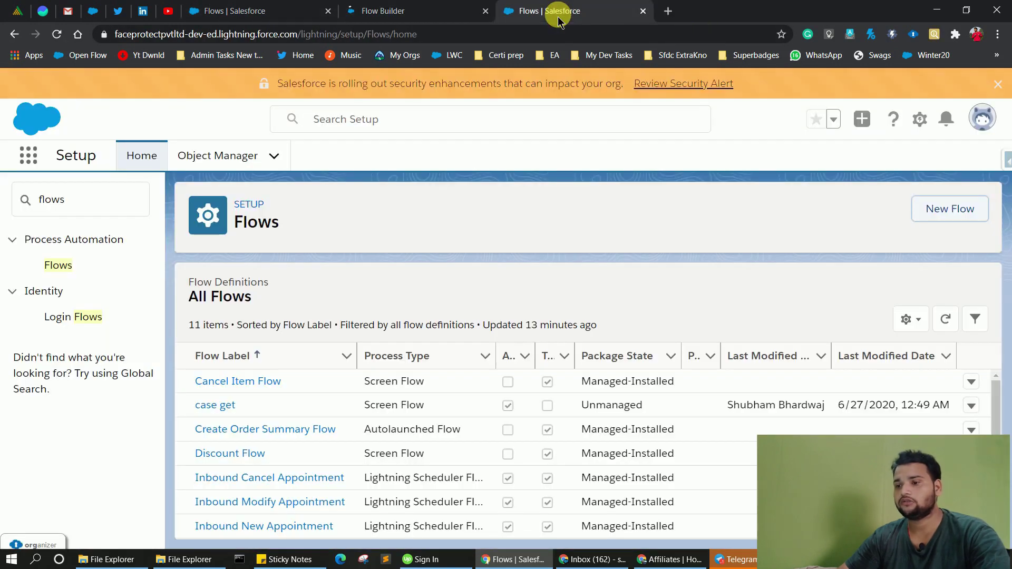
pyautogui.click(941, 206)
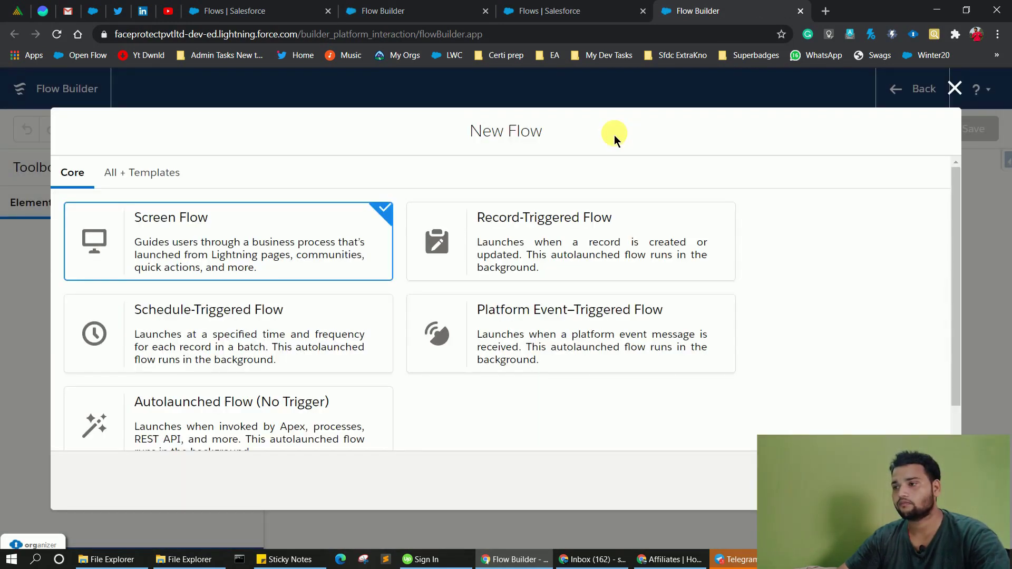
pyautogui.click(521, 239)
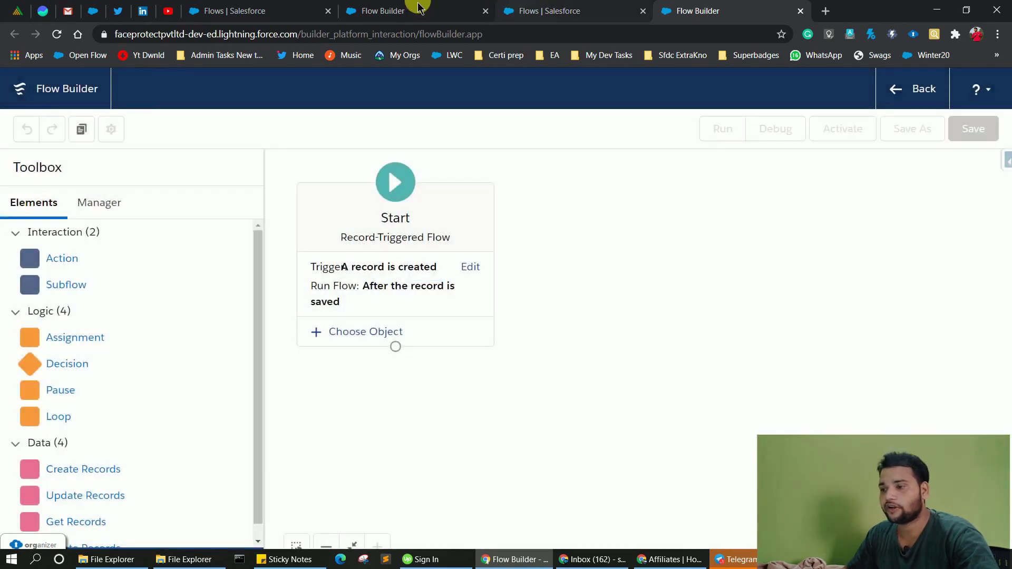
# Create a Freeform Record-Triggered Flow in both orgs and edit the second org's Start trigger.
pyautogui.click(400, 11)
pyautogui.click(543, 241)
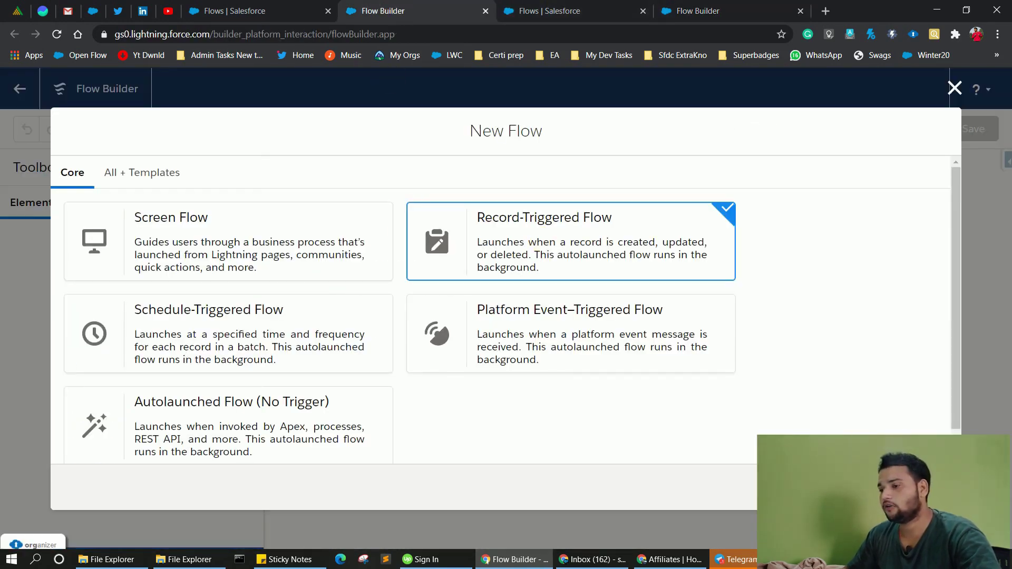
pyautogui.click(928, 487)
pyautogui.click(343, 321)
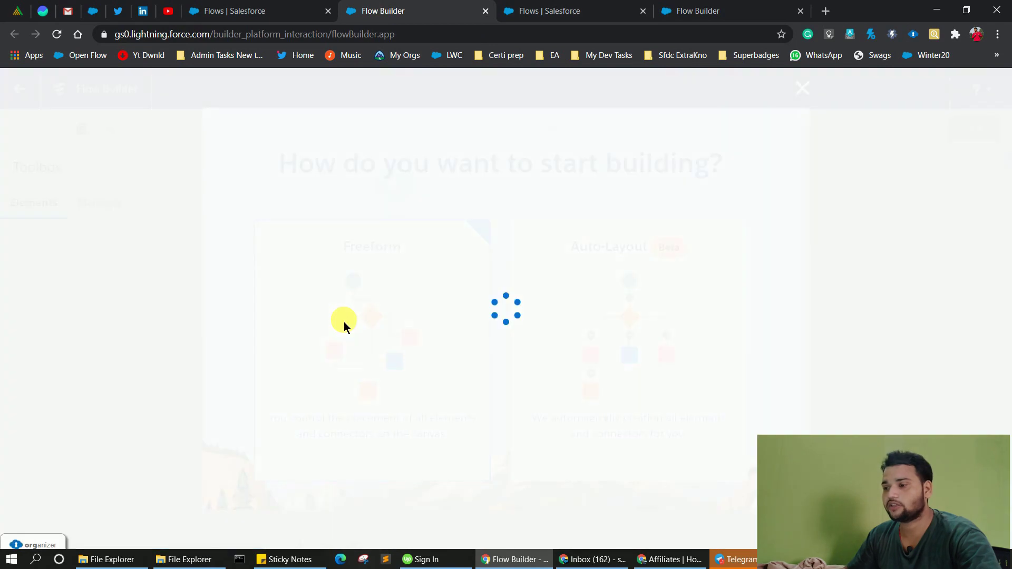
pyautogui.click(694, 20)
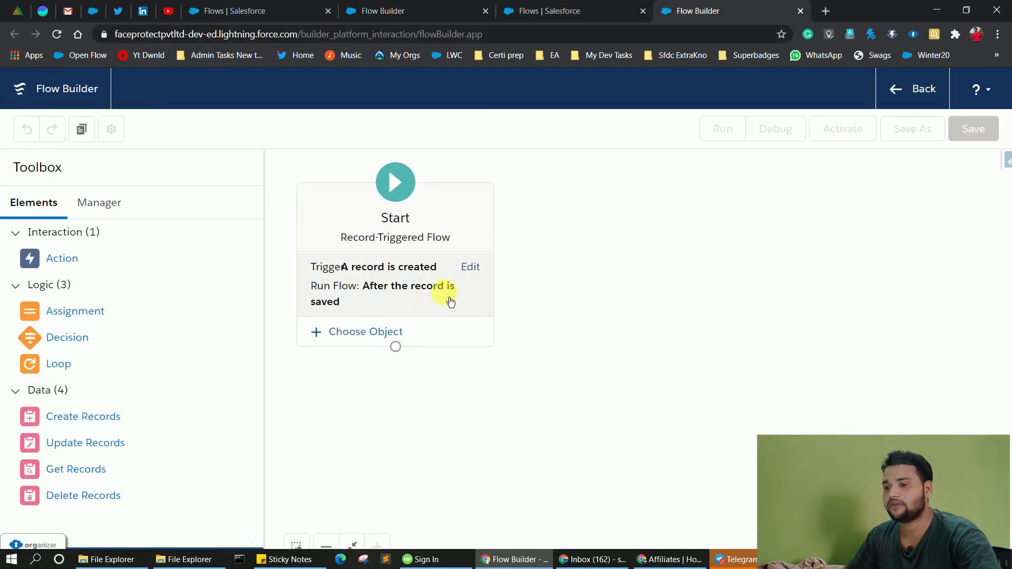
pyautogui.click(470, 273)
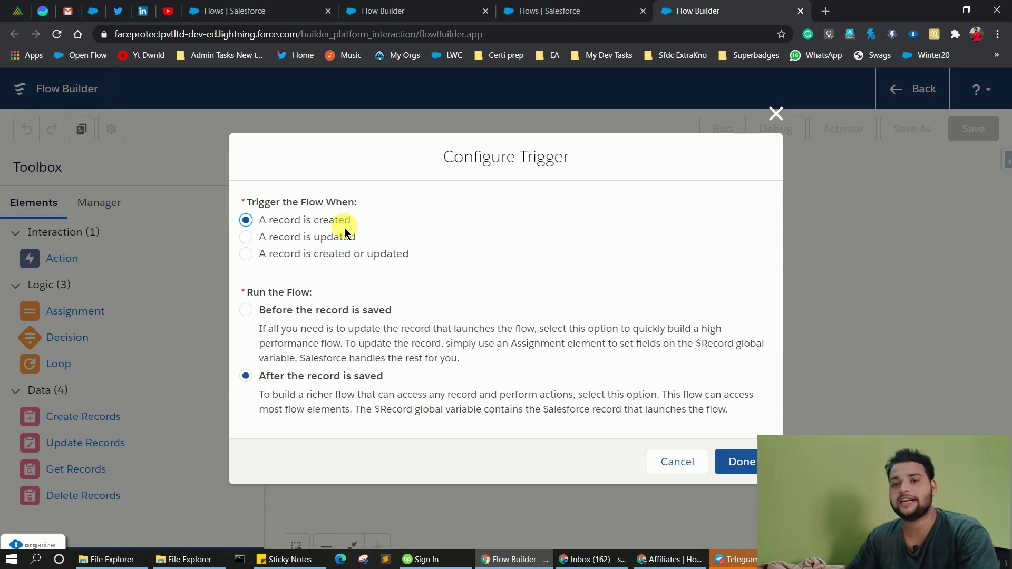
# In the first org, try the 'A record is deleted' trigger, then close Configure Trigger unsaved.
pyautogui.click(374, 10)
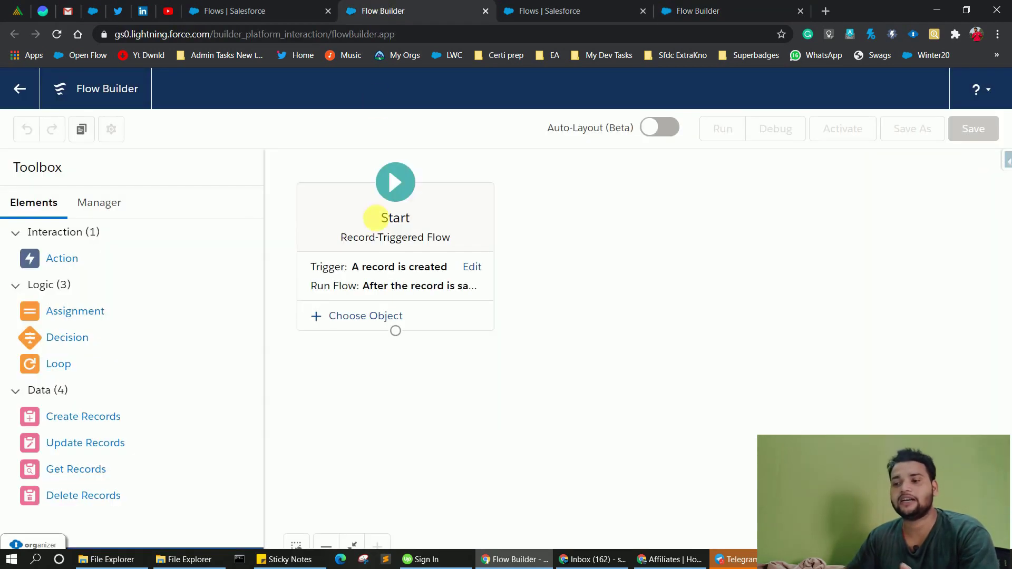
pyautogui.click(474, 268)
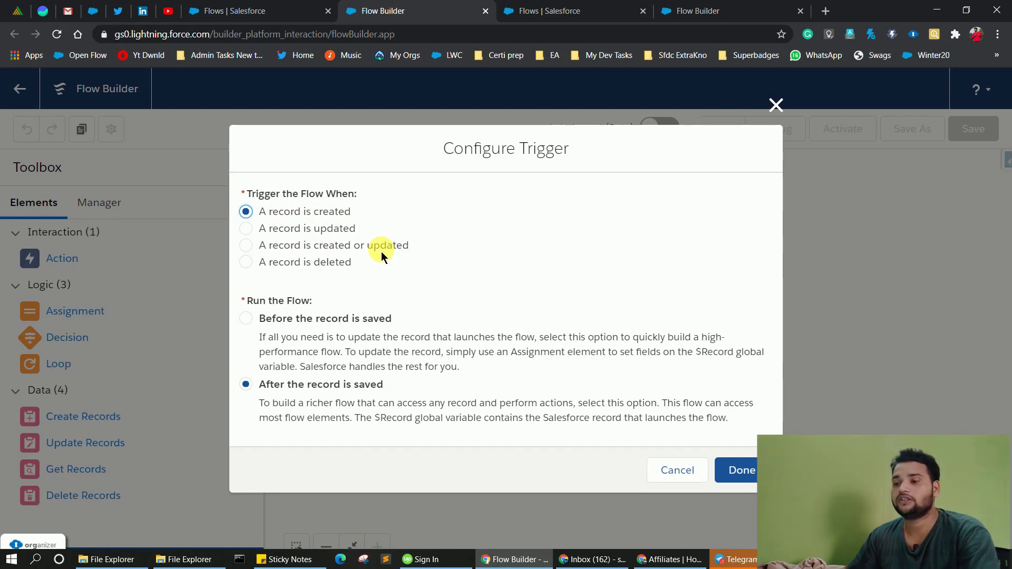
pyautogui.click(245, 262)
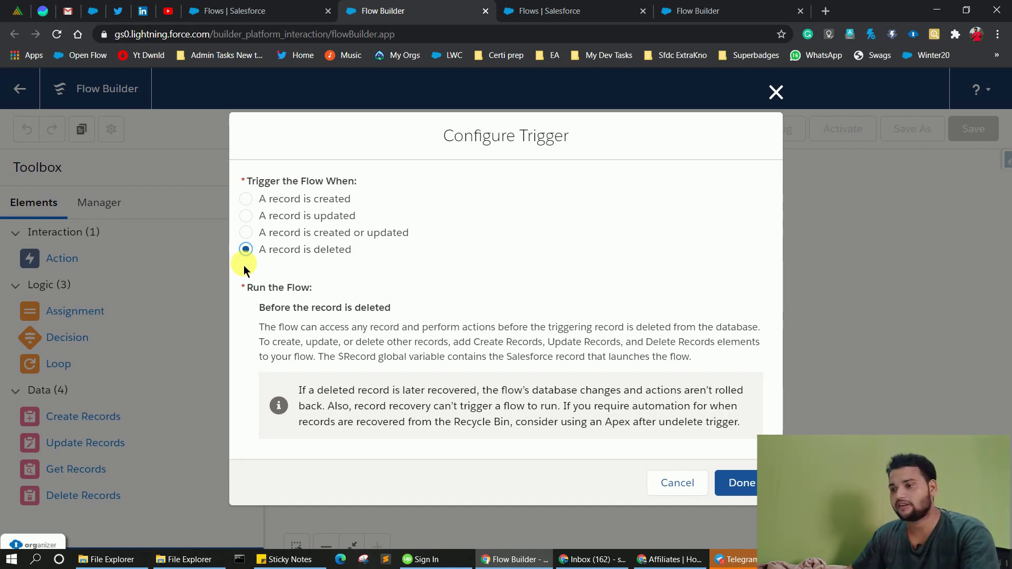
pyautogui.click(264, 19)
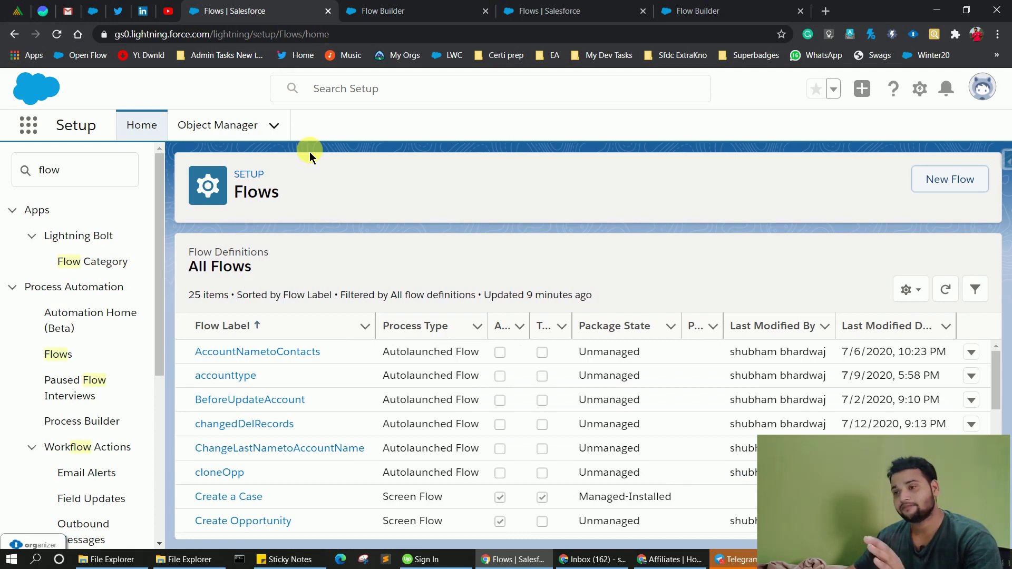
pyautogui.click(384, 10)
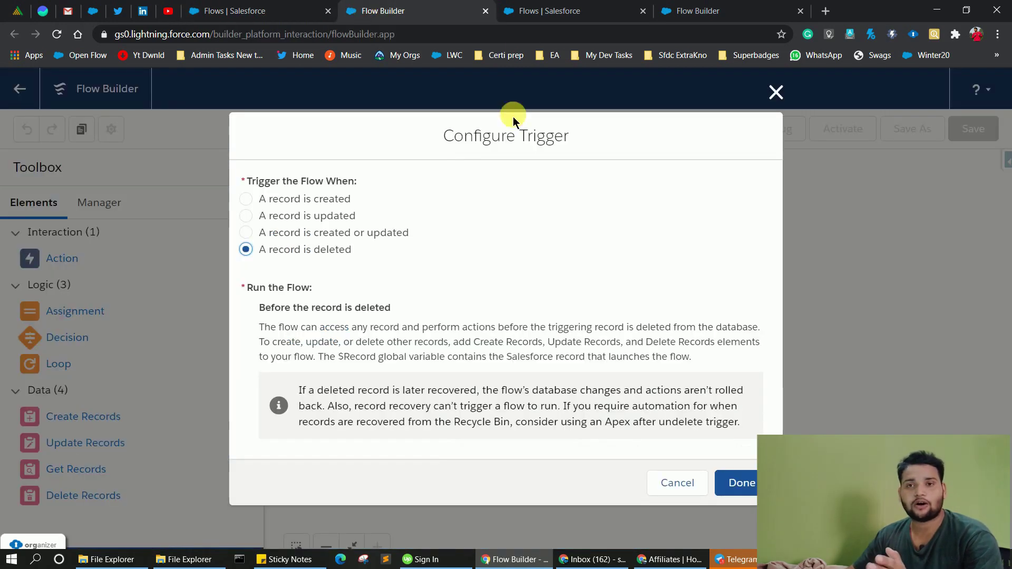
pyautogui.click(777, 92)
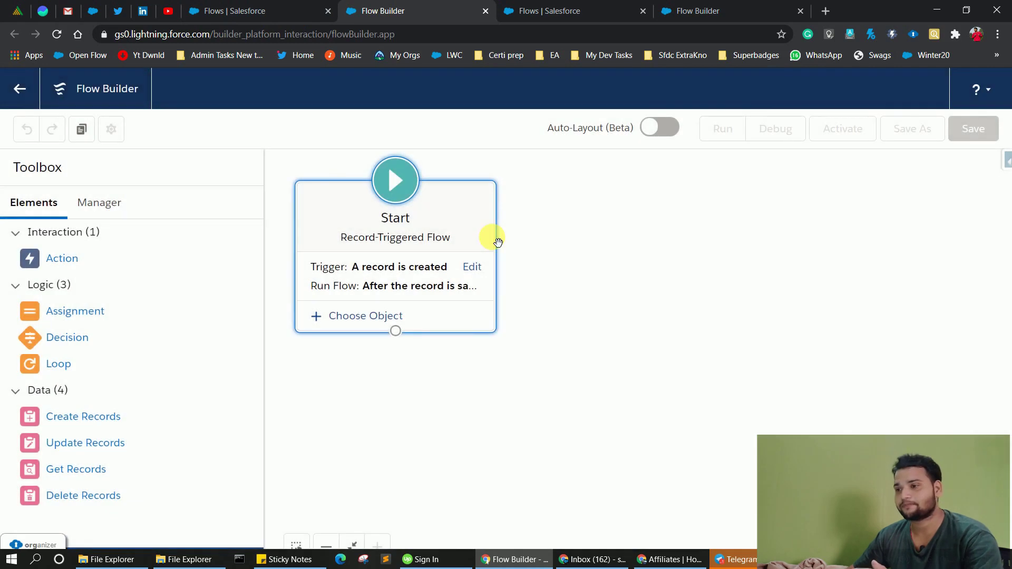
# Turn on Auto-Layout (Beta) for the first org's flow and close the second org's trigger settings.
pyautogui.click(648, 127)
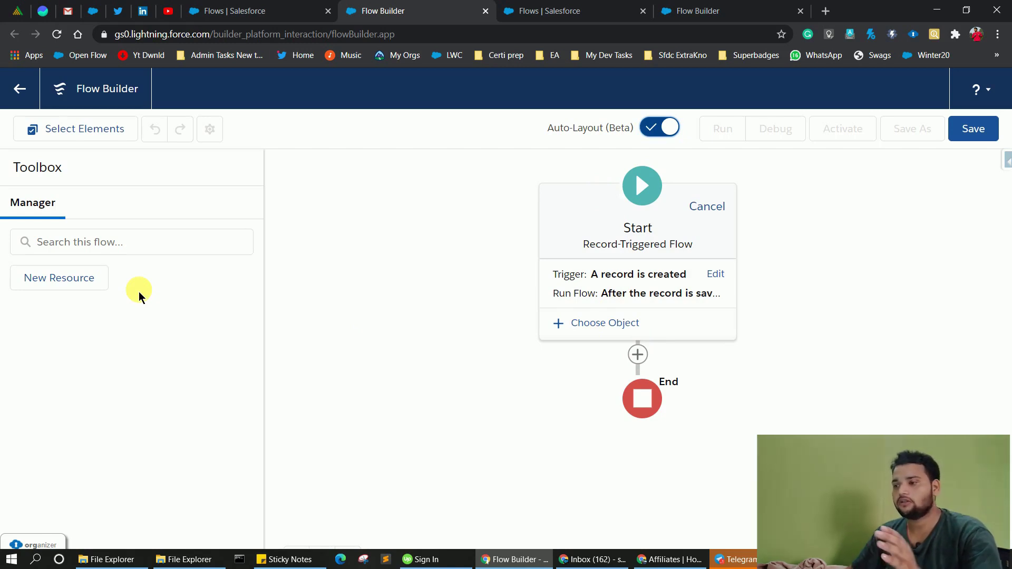
pyautogui.click(706, 10)
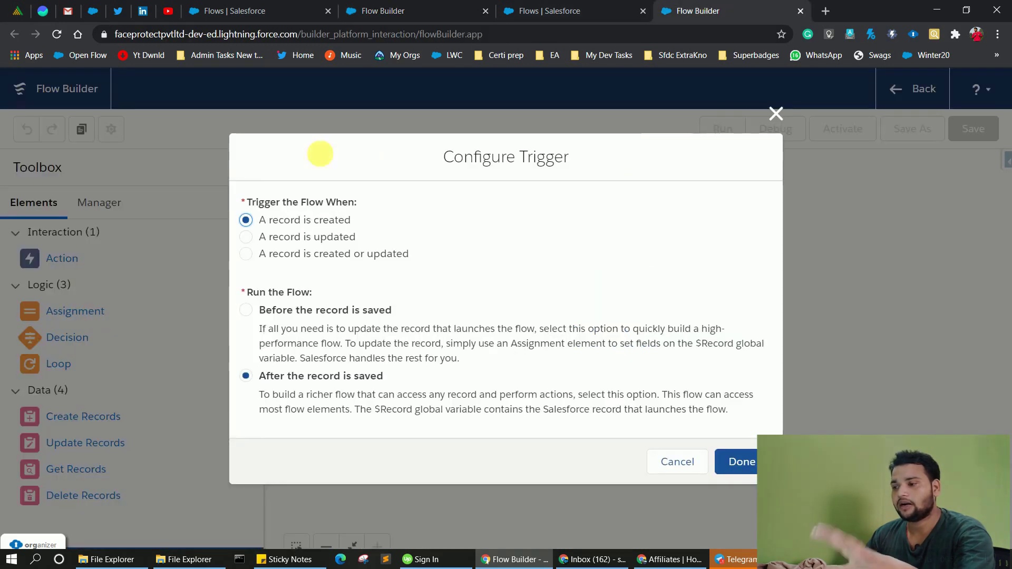
pyautogui.click(775, 113)
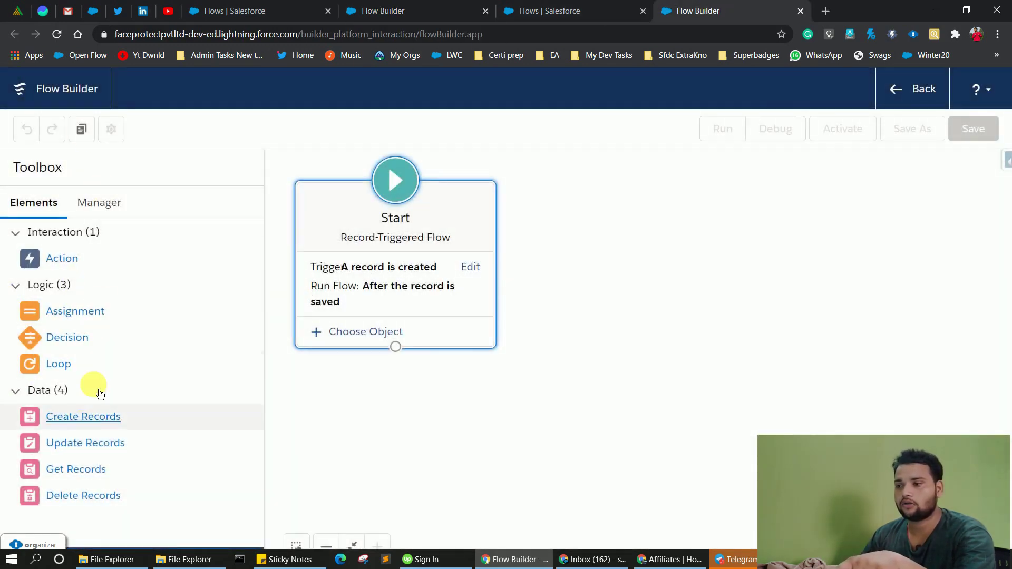
pyautogui.click(417, 10)
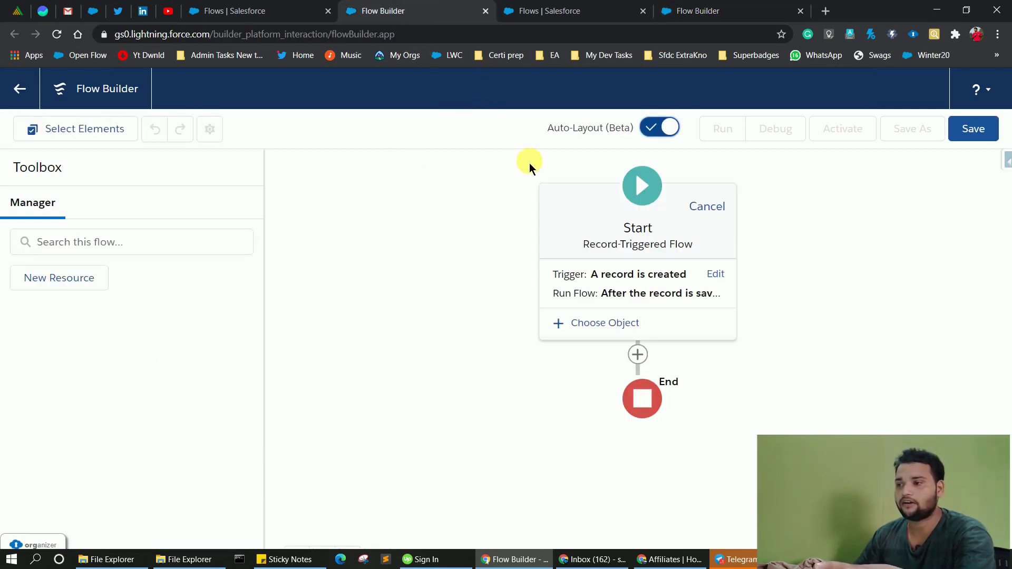
# Add a Loop element directly after Start from the Add Element list.
pyautogui.click(637, 354)
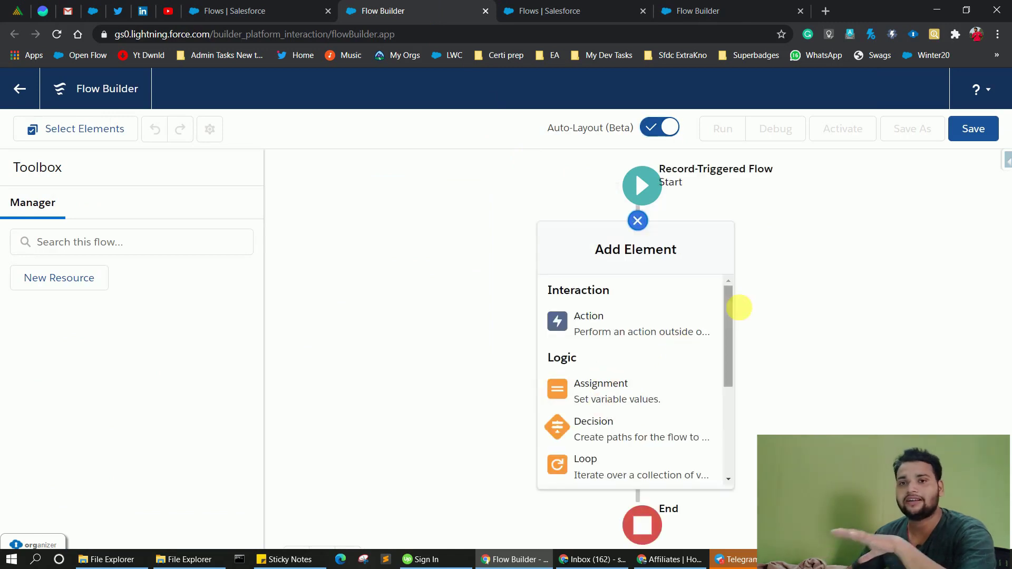
pyautogui.moveTo(728, 303); pyautogui.dragTo(729, 389)
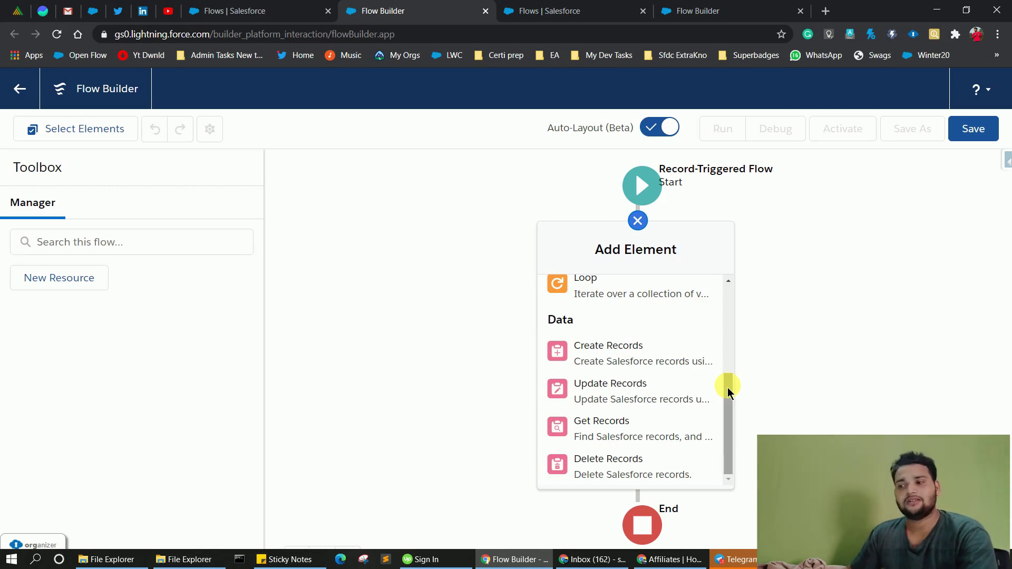
pyautogui.moveTo(726, 388); pyautogui.dragTo(721, 276)
pyautogui.click(714, 305)
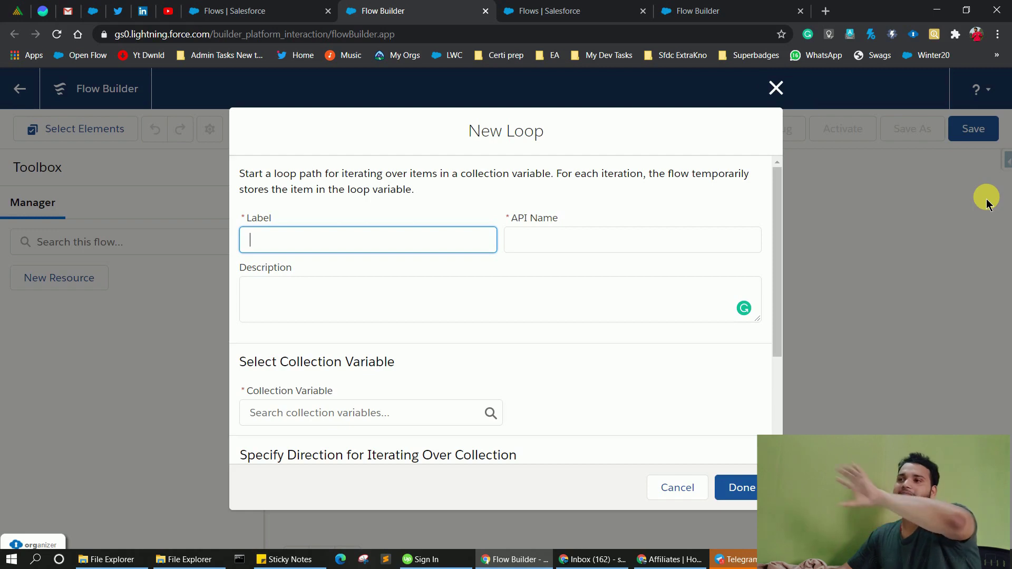
# Discard the Loop, cancel leaving the page, and turn Auto-Layout off for a freeform canvas.
pyautogui.click(775, 87)
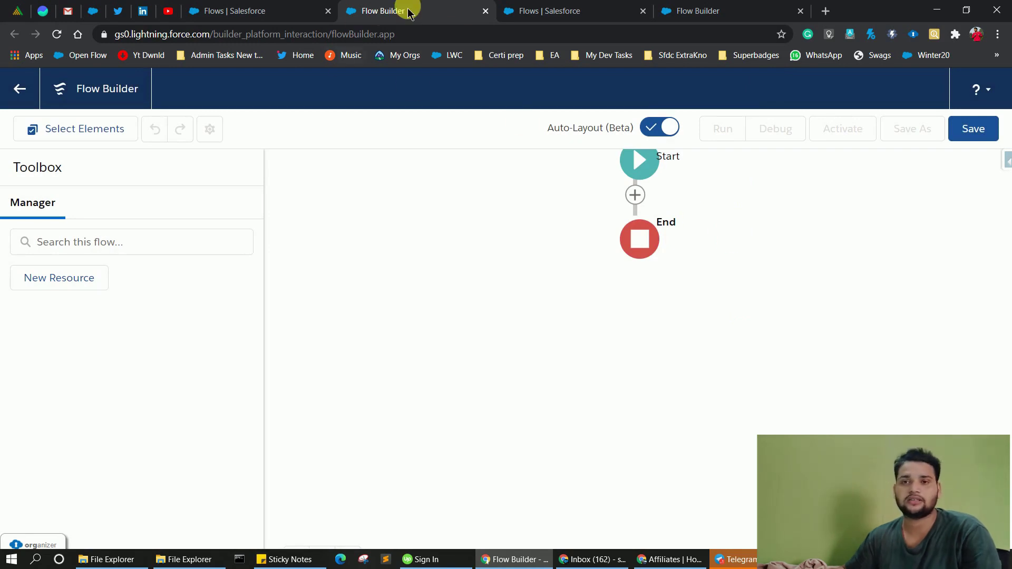
pyautogui.click(485, 11)
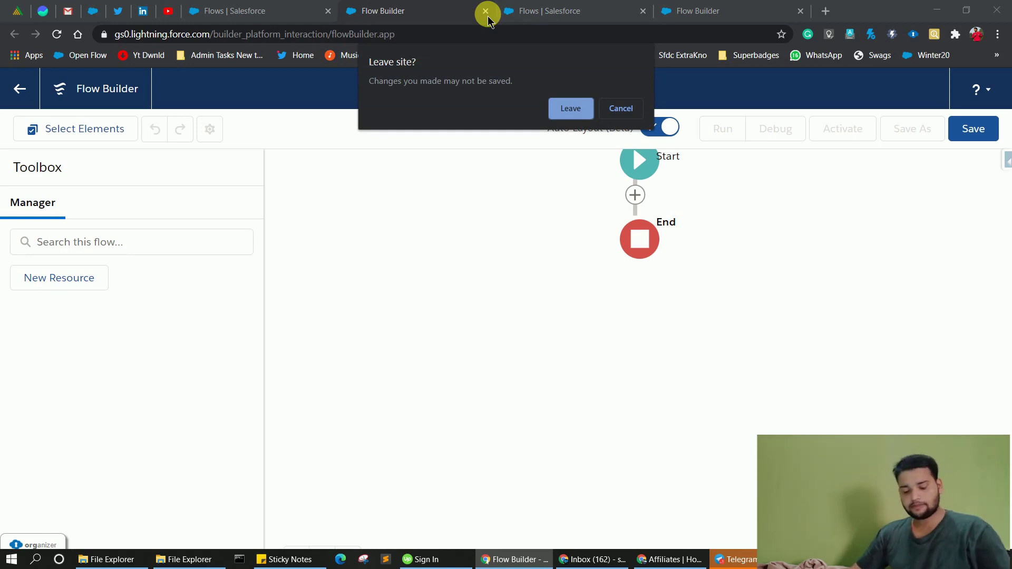
pyautogui.click(620, 109)
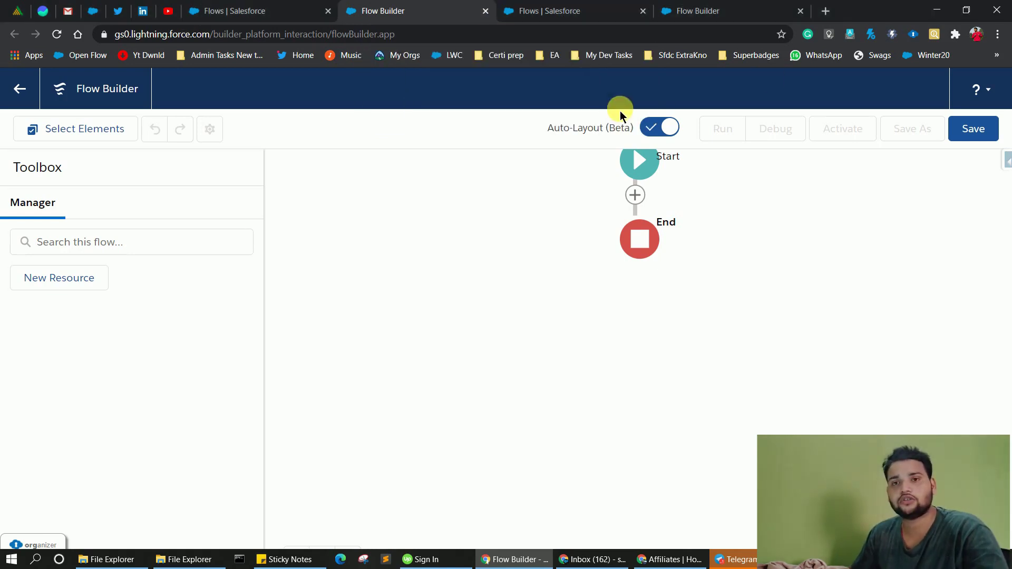
pyautogui.click(660, 128)
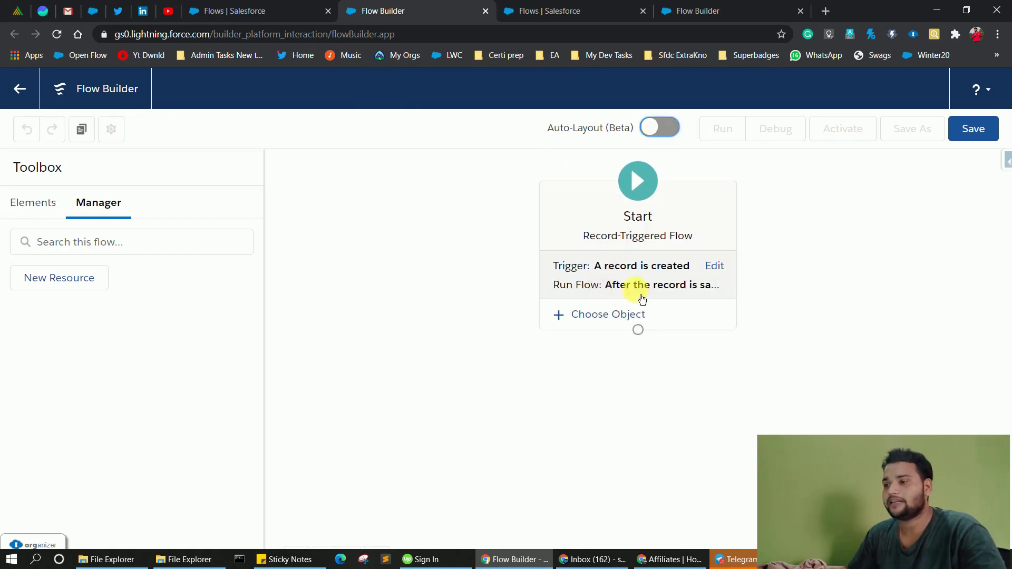
# Change the Start trigger to 'A record is updated' and bring up the object chooser.
pyautogui.click(712, 268)
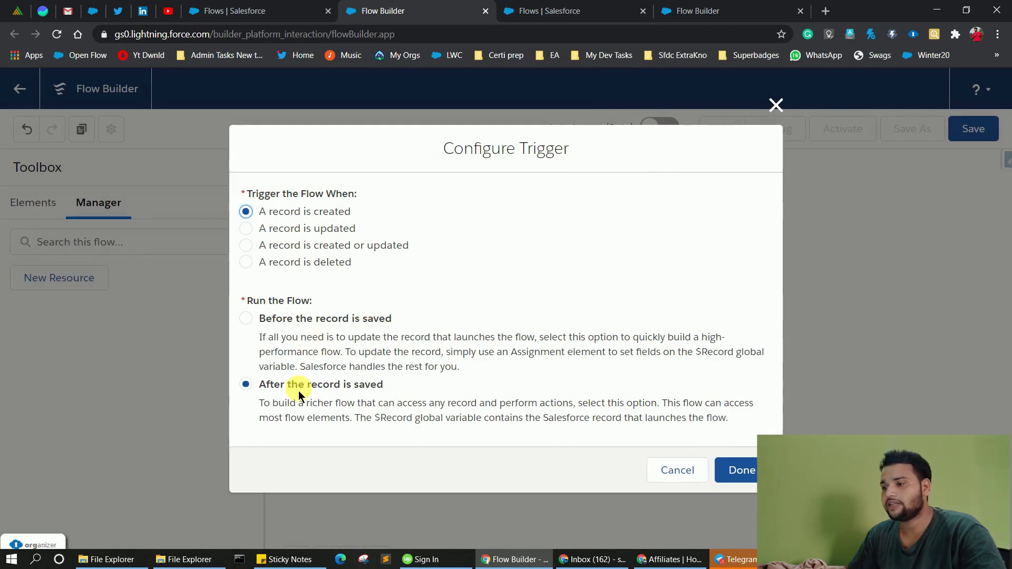
pyautogui.click(245, 227)
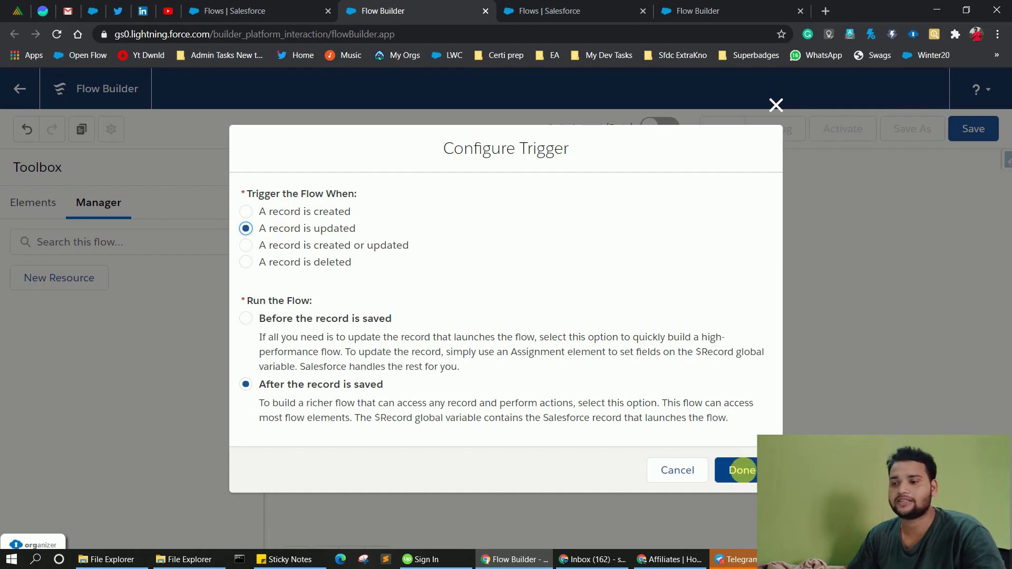
pyautogui.click(748, 475)
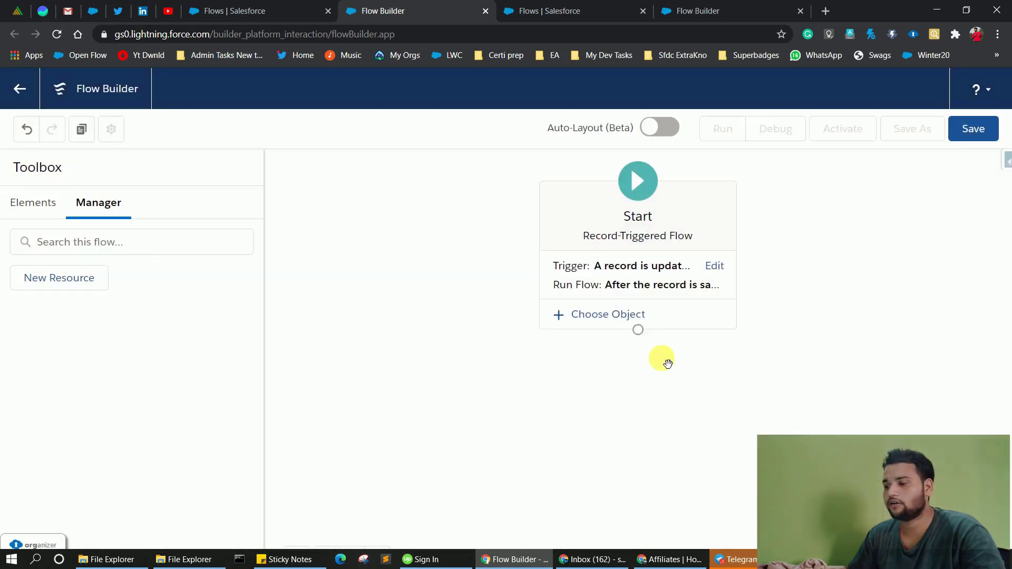
pyautogui.click(596, 316)
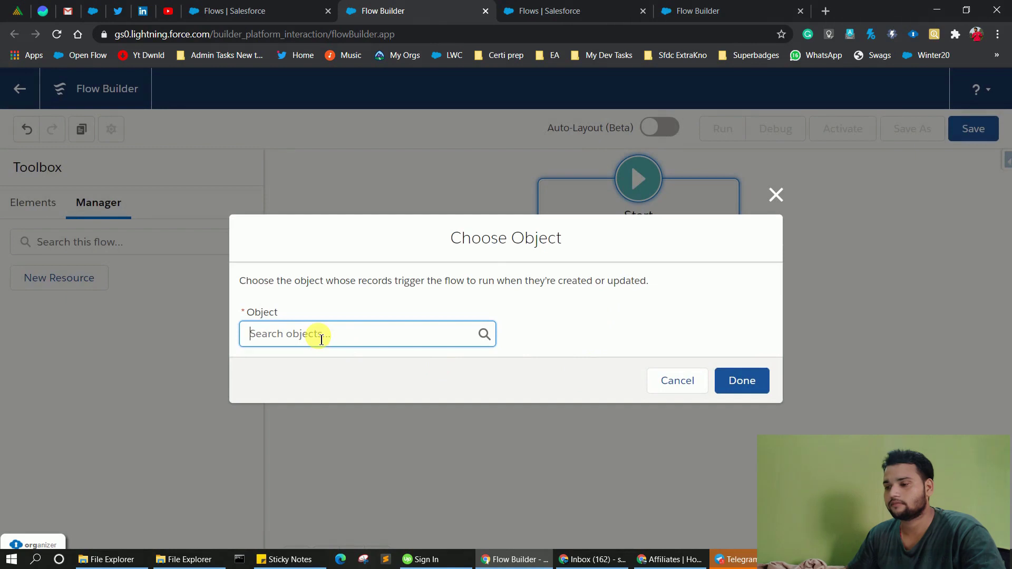
# Set Account as the triggering object and start a field condition on its fields.
pyautogui.write('Acco')
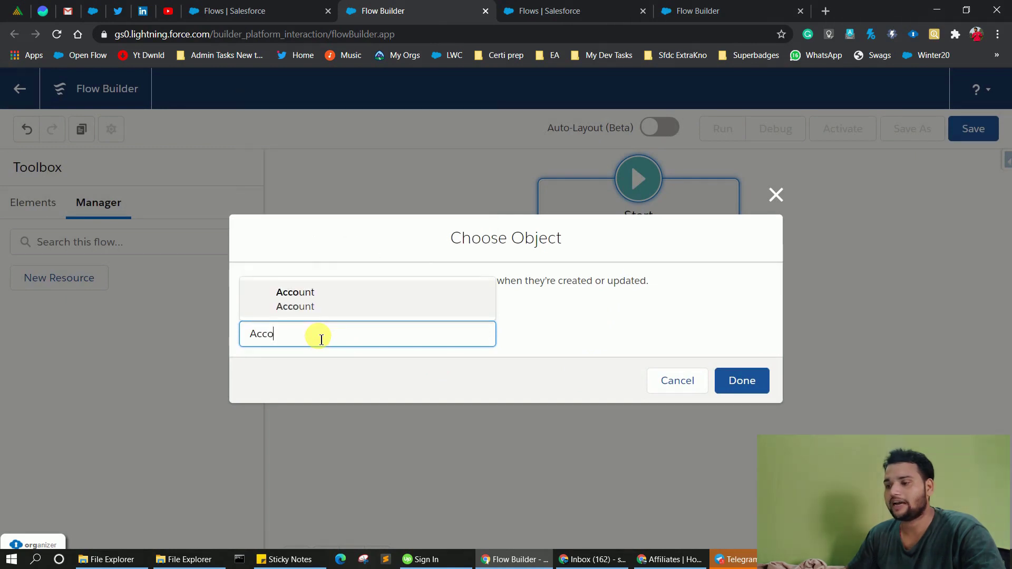
pyautogui.write('unt')
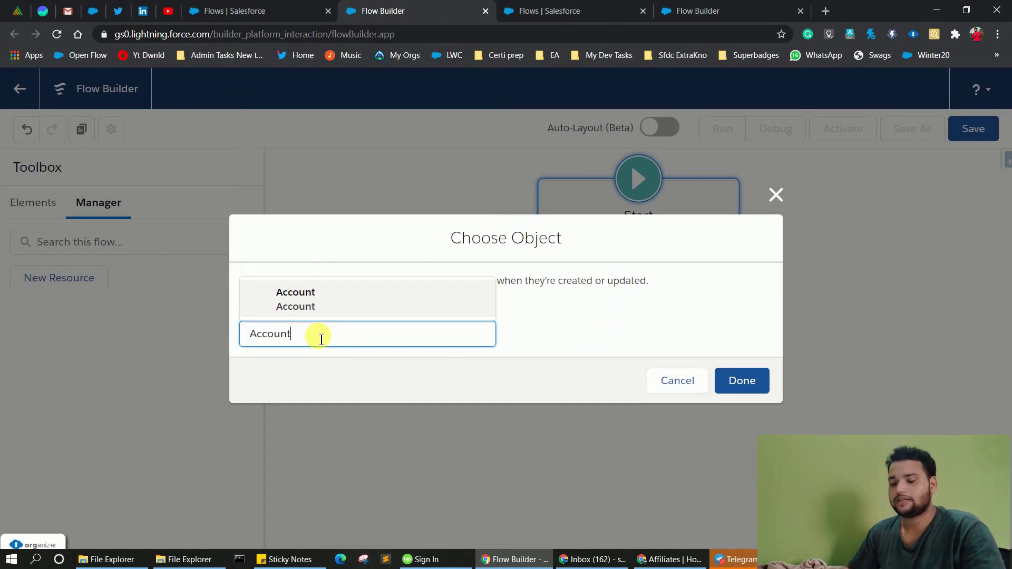
pyautogui.click(298, 311)
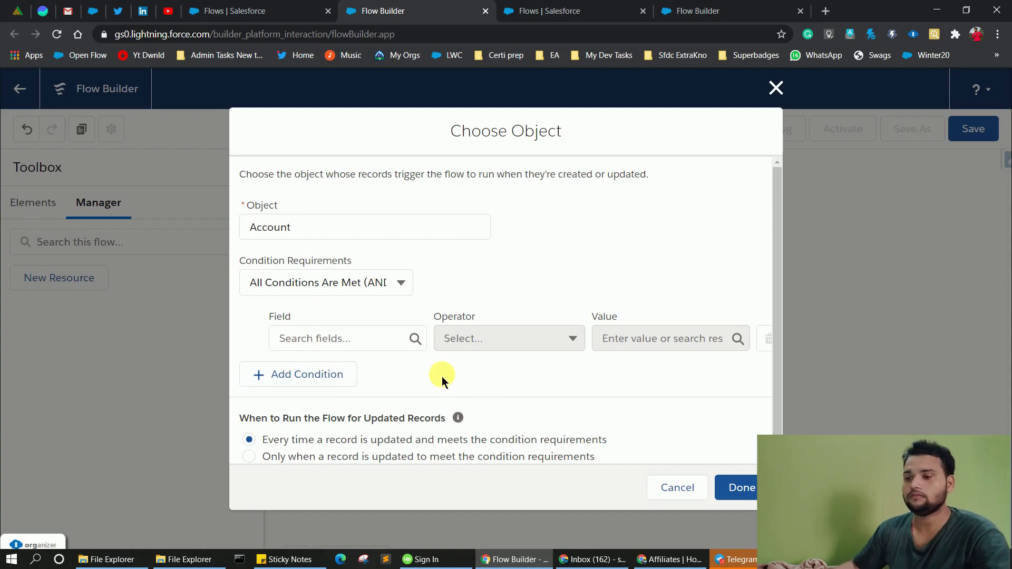
pyautogui.click(402, 342)
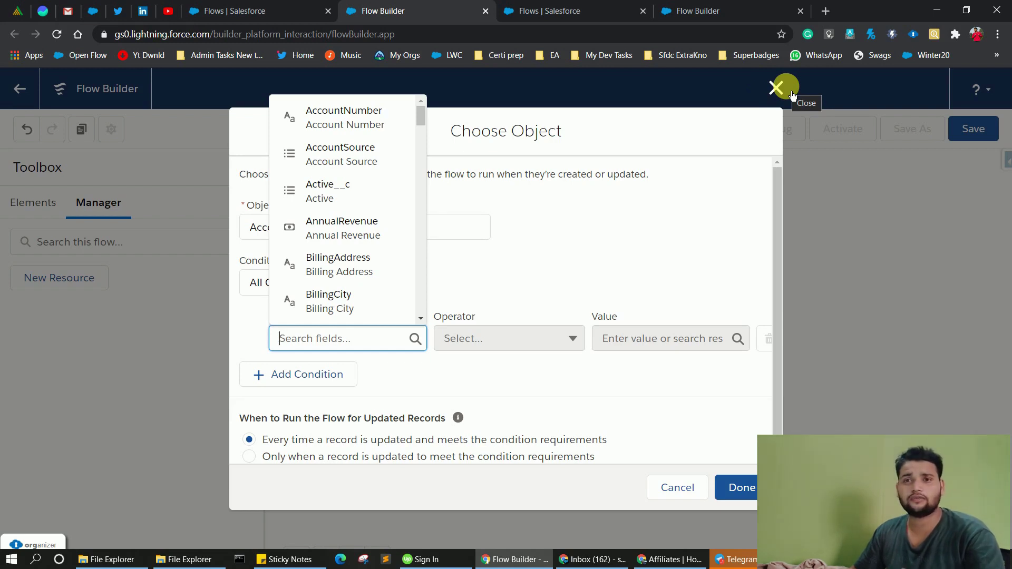
# Compare by picking Account in the other org, then return to the first org's Flows list.
pyautogui.click(730, 12)
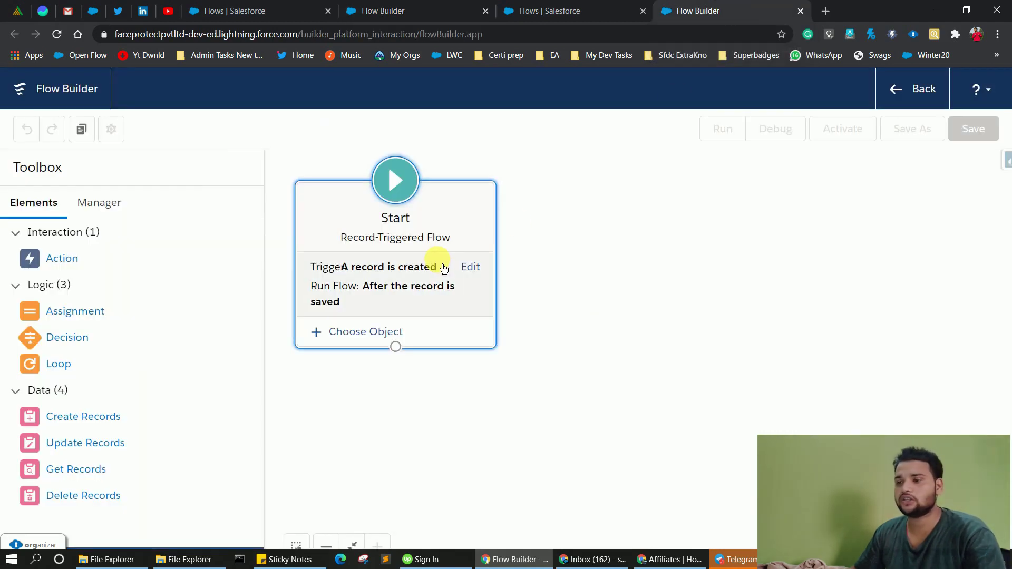
pyautogui.click(365, 331)
pyautogui.click(102, 107)
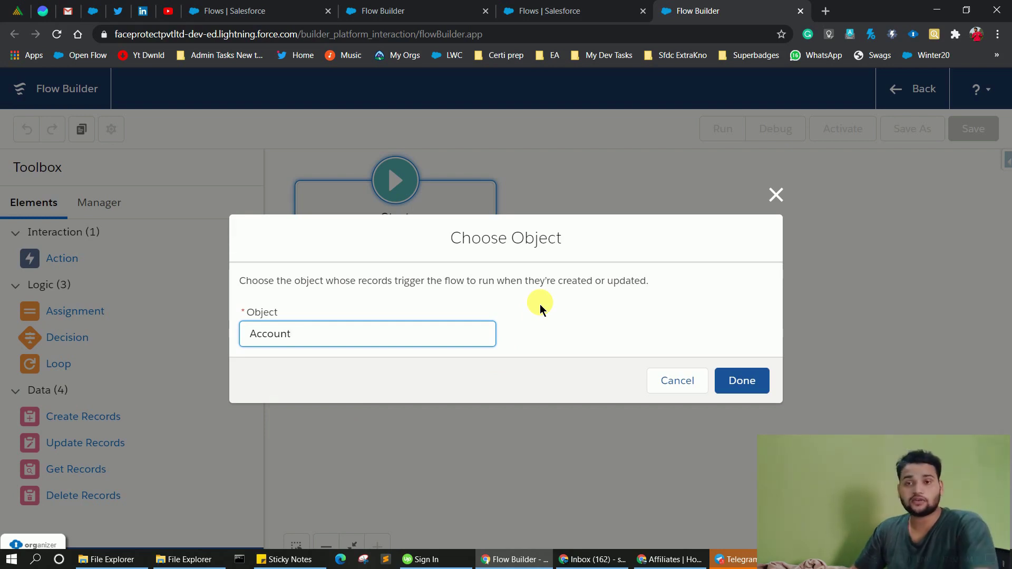
pyautogui.click(773, 188)
pyautogui.click(309, 11)
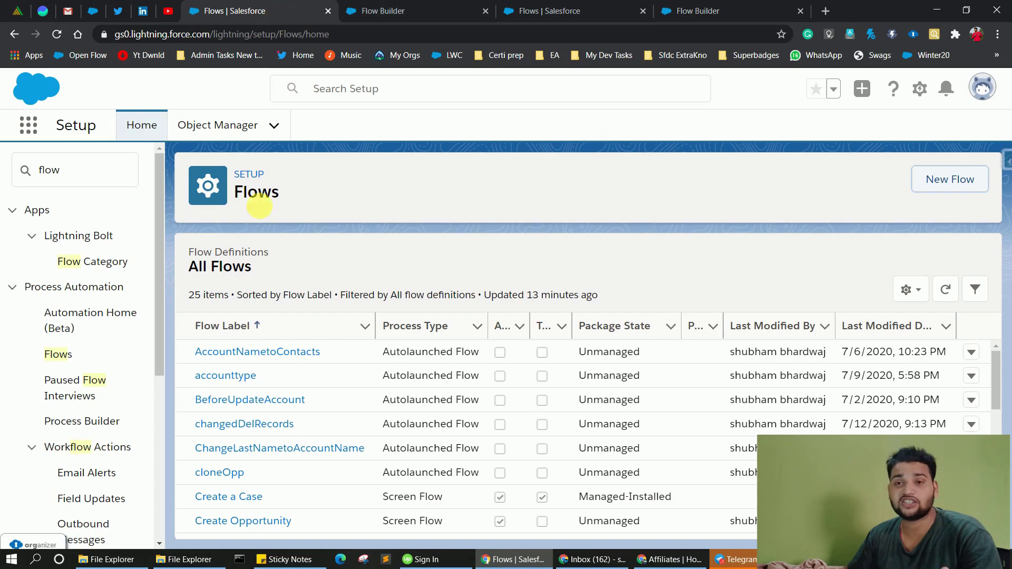
# Open the CreateRelatedContact flow and discard the old unsaved draft.
pyautogui.scroll(-4, 297, 456)
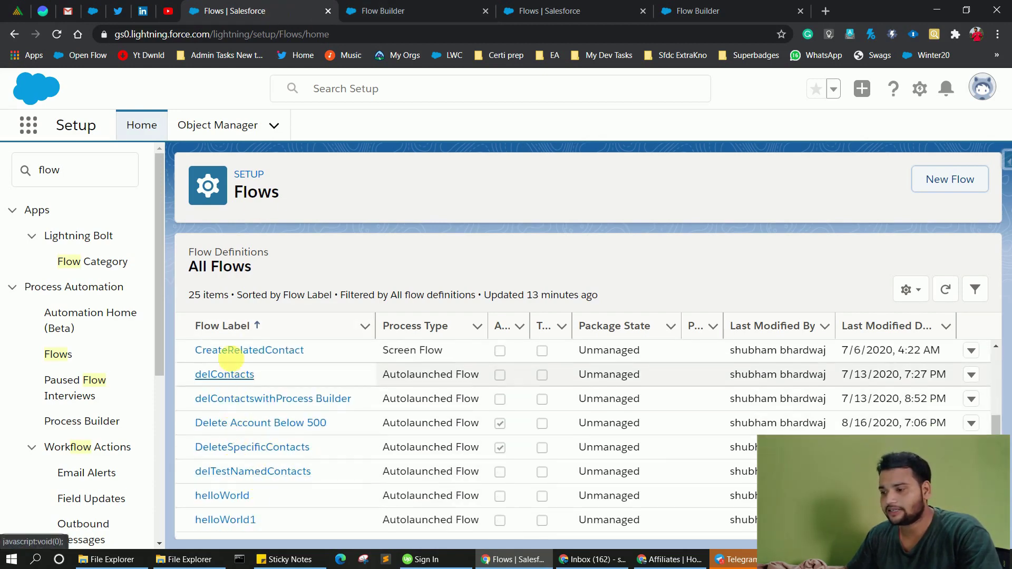
pyautogui.click(230, 350)
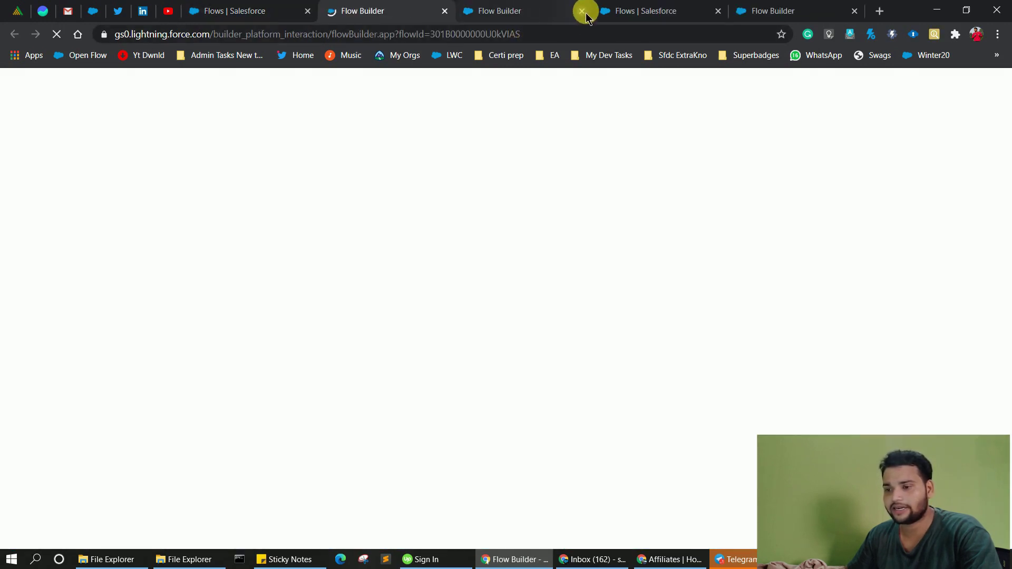
pyautogui.click(582, 11)
pyautogui.click(569, 131)
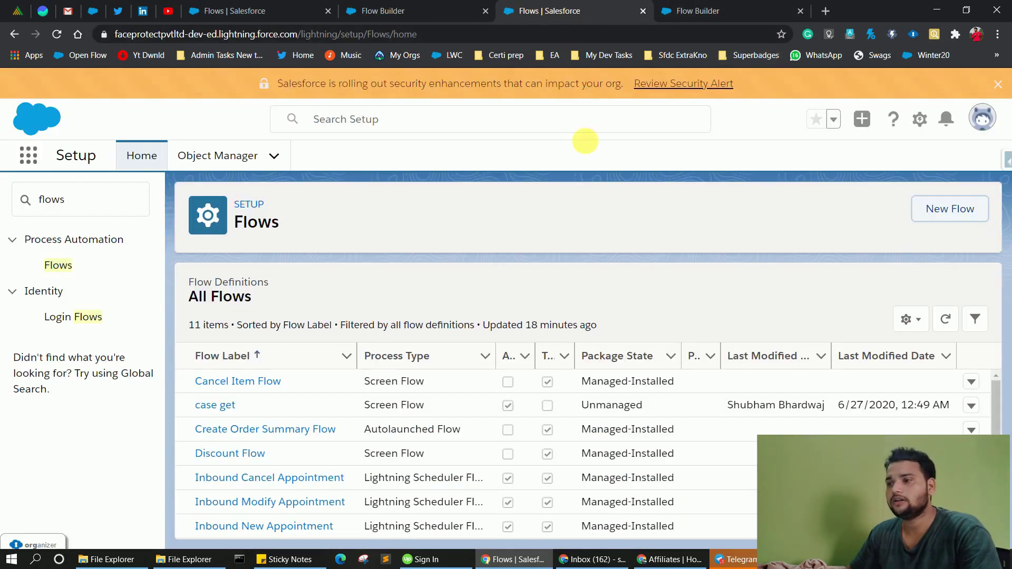
# Open the case get flow in the other org and close its unsaved draft.
pyautogui.scroll(-2, 252, 490)
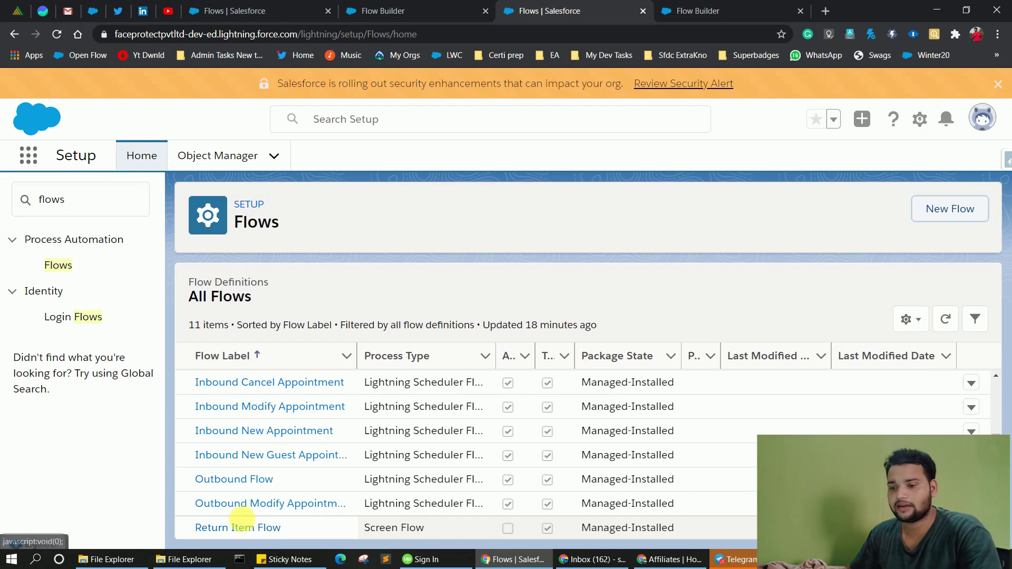
pyautogui.scroll(2, 242, 506)
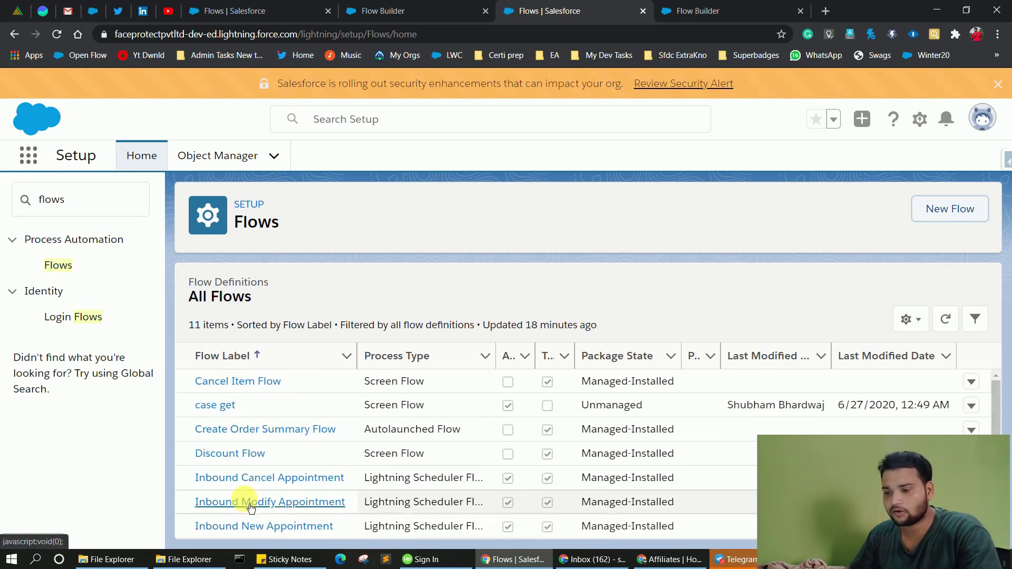
pyautogui.click(224, 415)
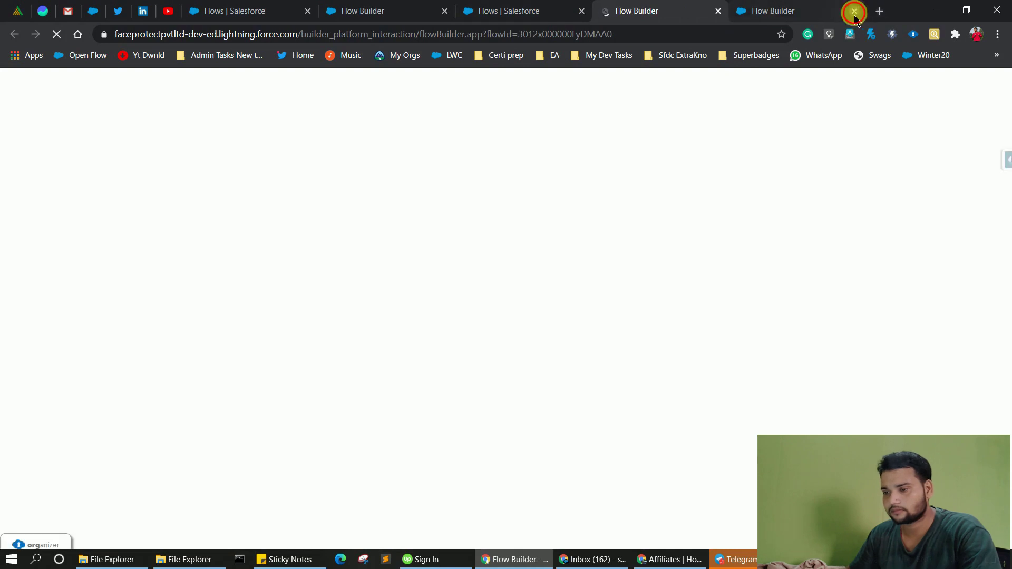
pyautogui.click(854, 10)
# Launch debug runs of CreateRelatedContact and case get, viewing the CreateRelatedContact debug options.
pyautogui.click(383, 11)
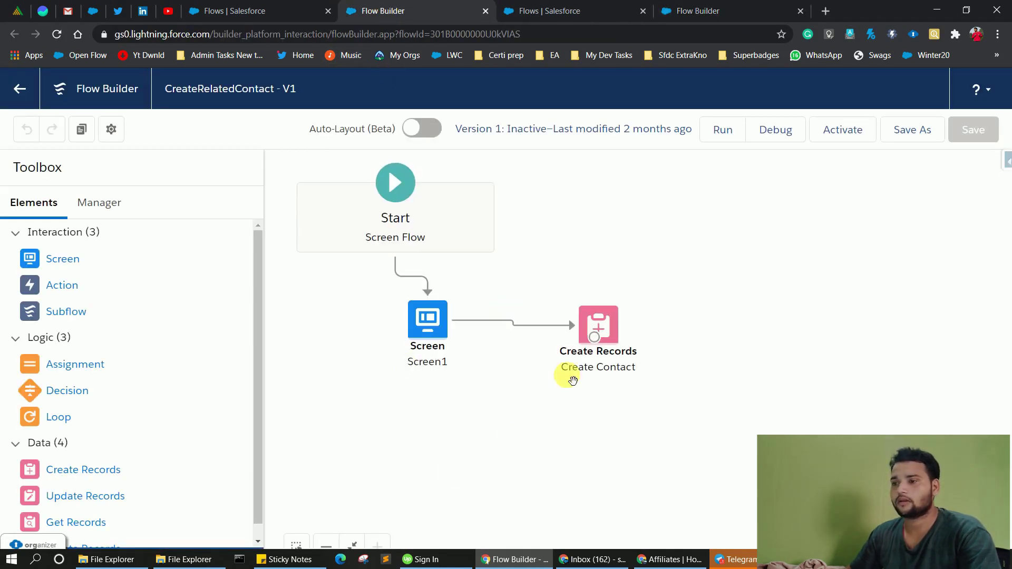
pyautogui.click(771, 141)
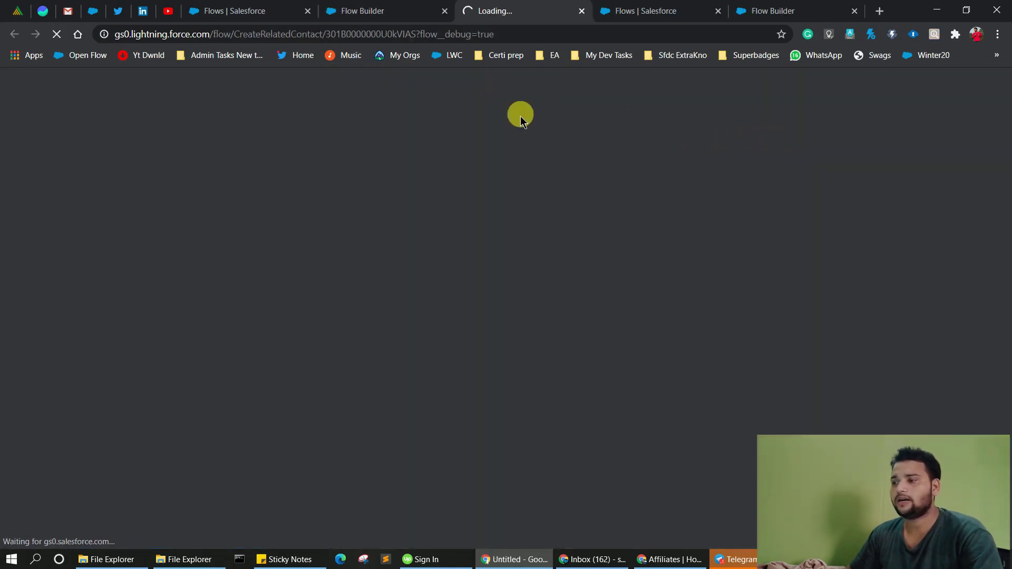
pyautogui.click(770, 10)
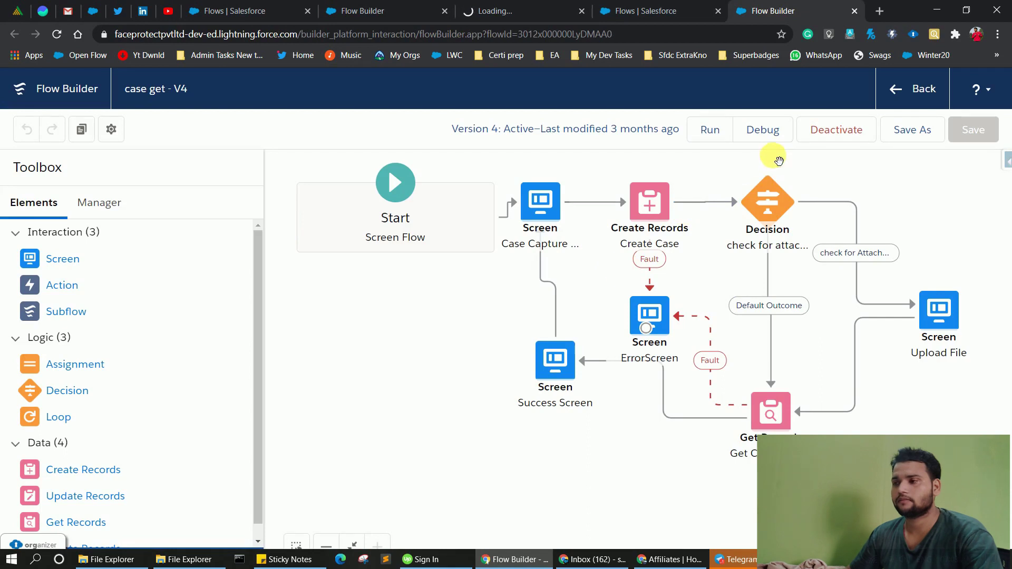
pyautogui.click(761, 129)
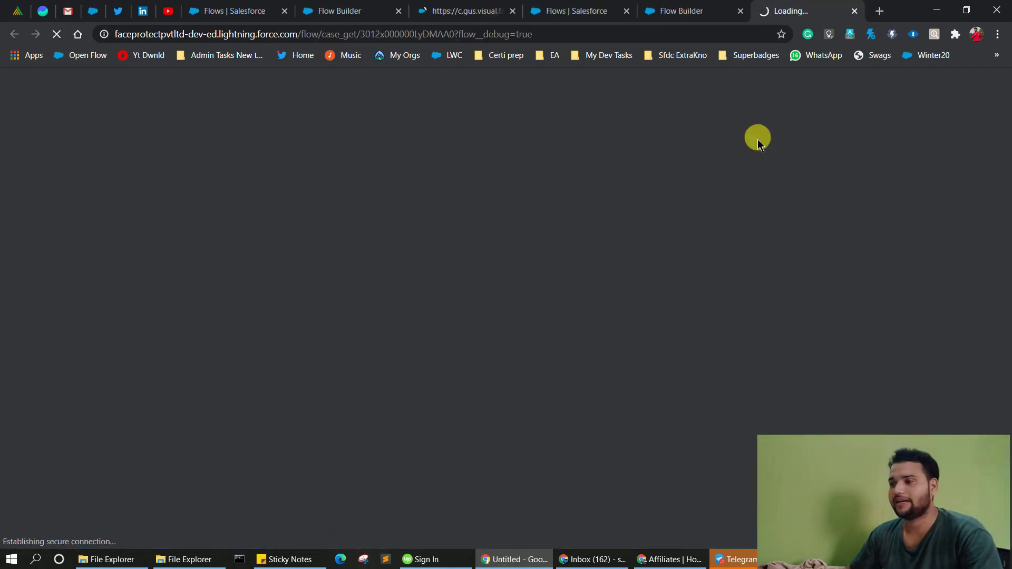
pyautogui.click(456, 13)
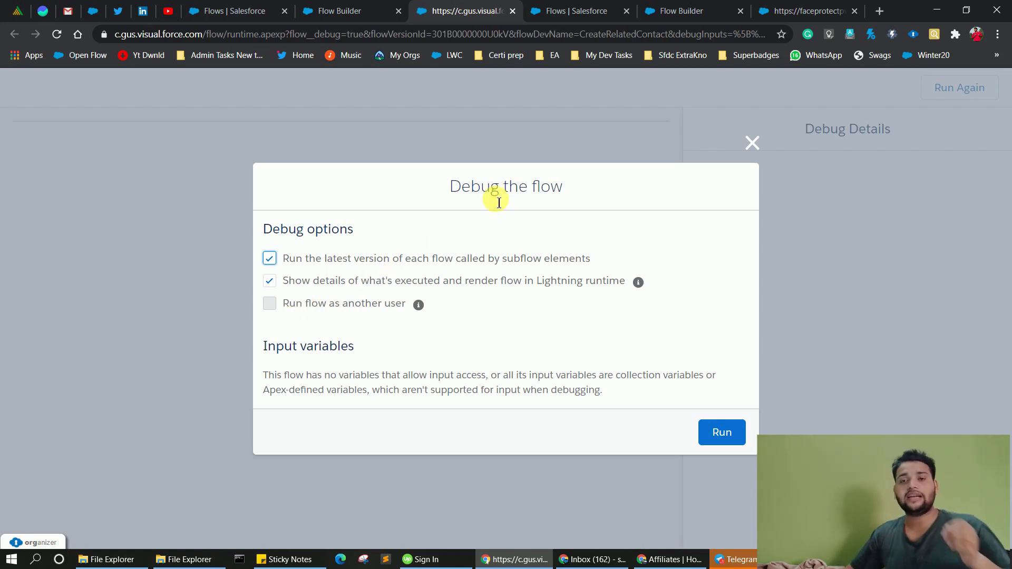
# Check that 'Run flow as another user' is disabled by org settings, then go back to the Flows list.
pyautogui.click(812, 10)
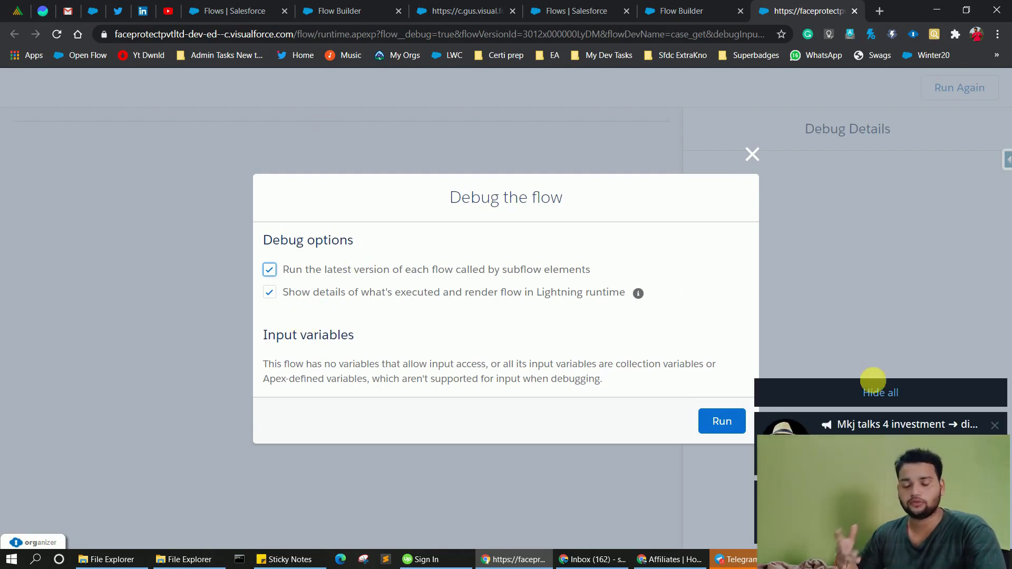
pyautogui.click(883, 392)
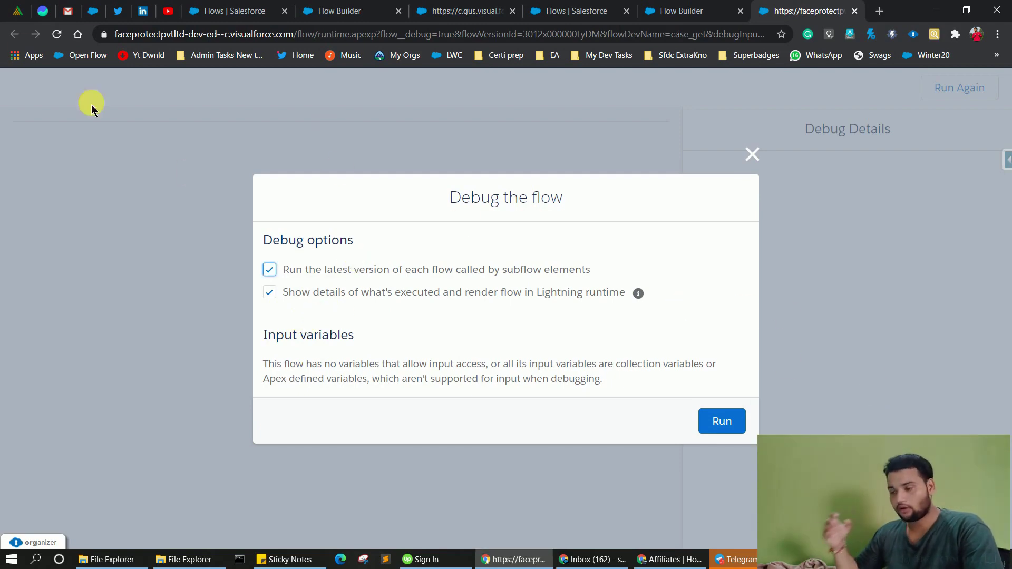
pyautogui.click(211, 11)
pyautogui.click(333, 11)
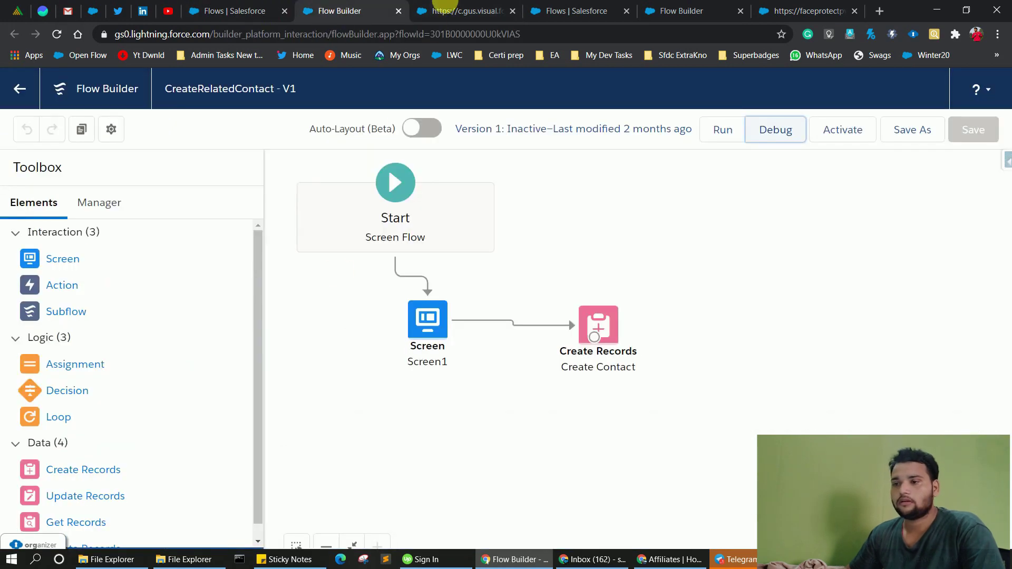
pyautogui.click(446, 11)
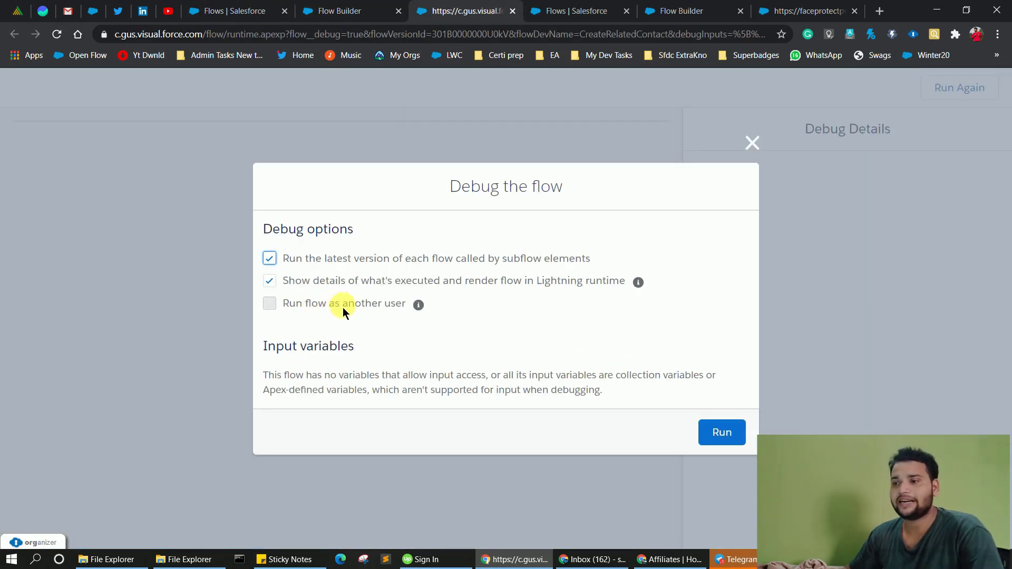
pyautogui.moveTo(425, 312)
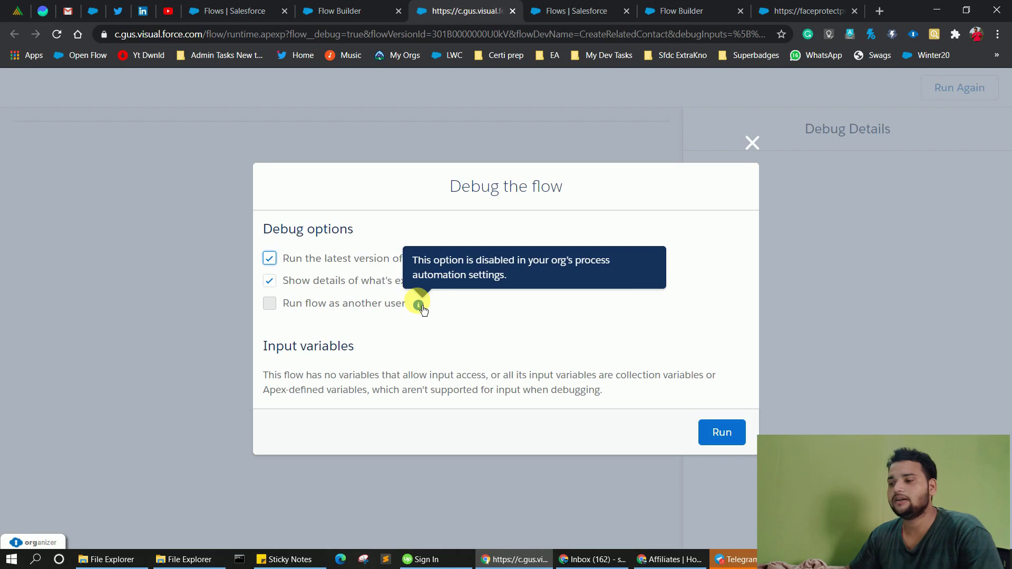
pyautogui.click(342, 10)
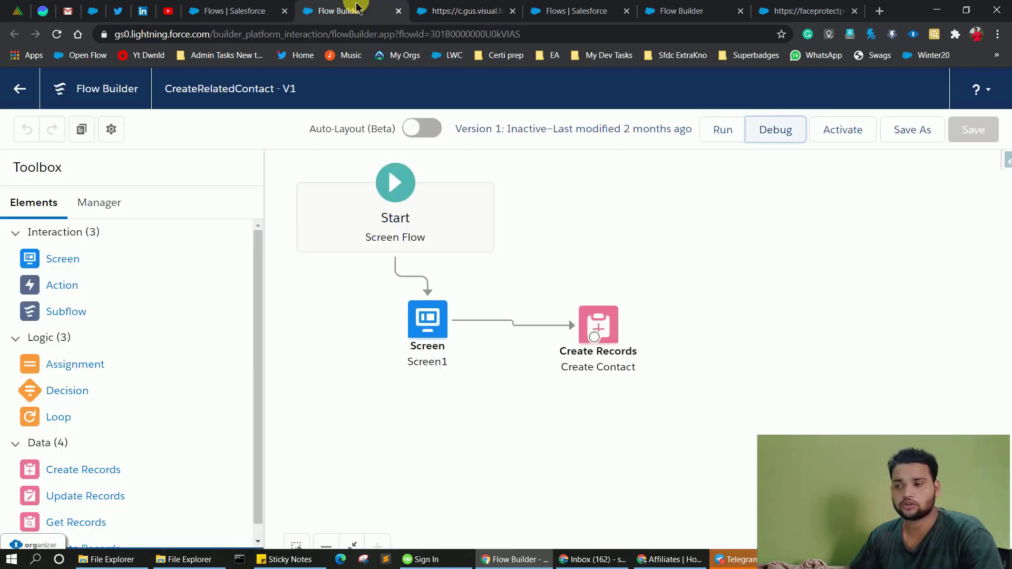
pyautogui.click(221, 11)
# Enable 'Let admins debug flows as other users' in Process Automation Settings and save.
pyautogui.click(77, 185)
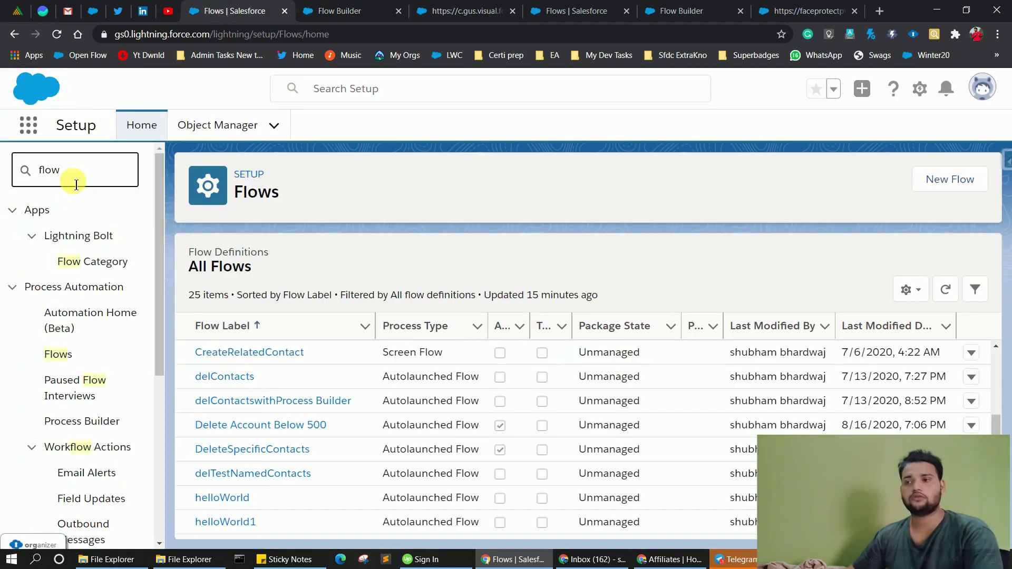
pyautogui.press('BackSpace')
pyautogui.press('BackSpace')
pyautogui.press('BackSpace')
pyautogui.press('BackSpace')
pyautogui.write('auto')
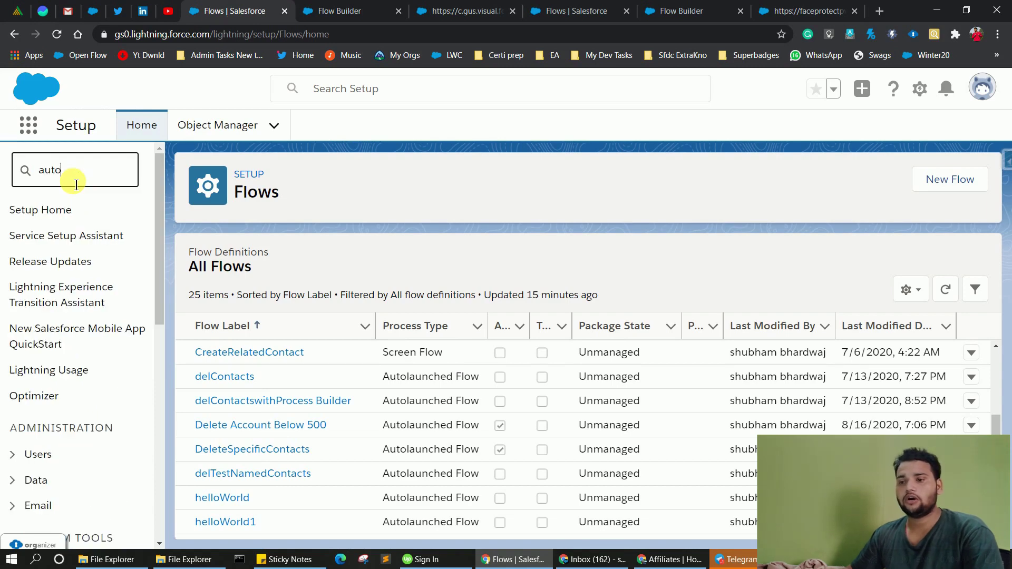
pyautogui.write('mation')
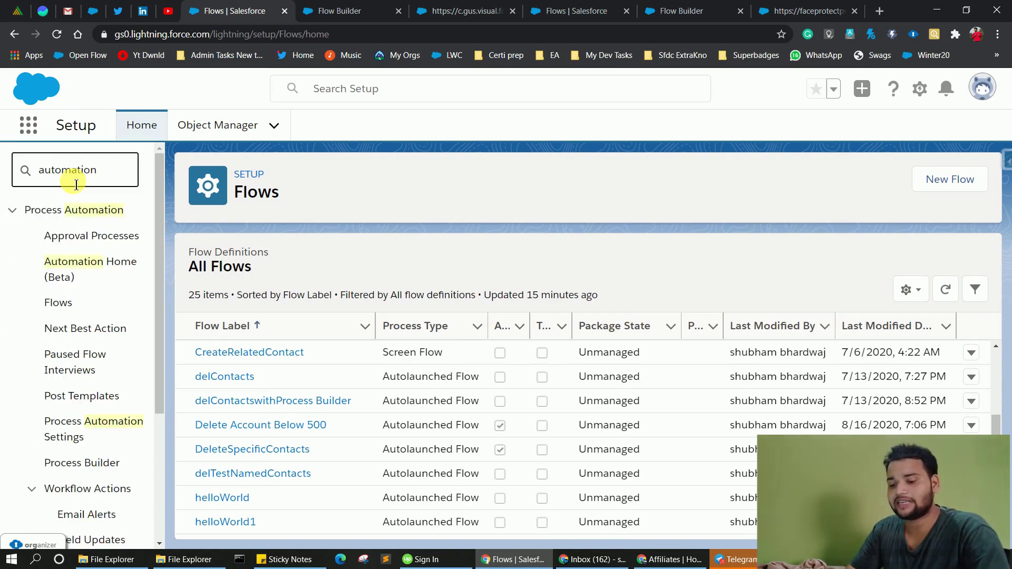
pyautogui.click(67, 424)
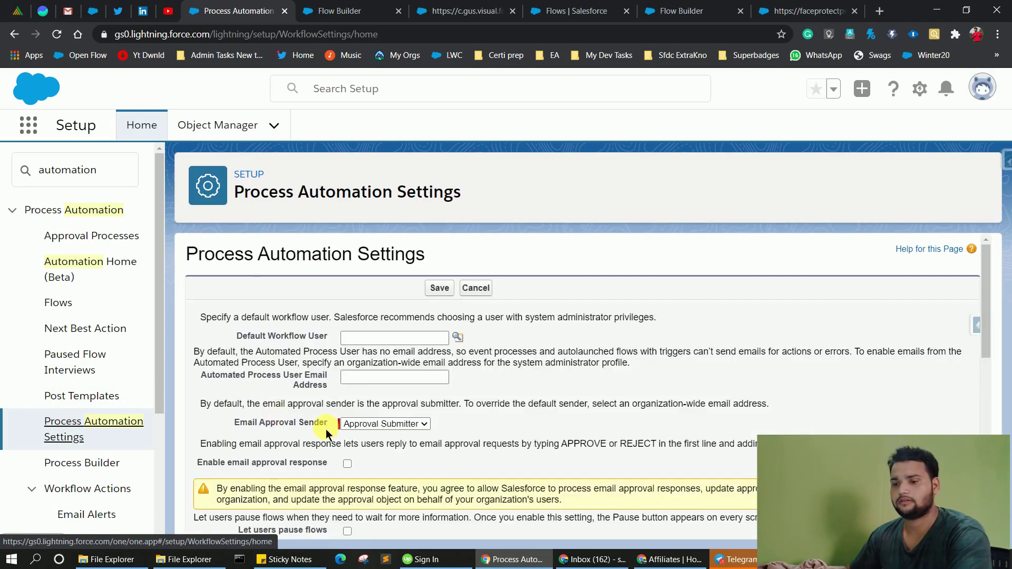
pyautogui.scroll(-10, 337, 438)
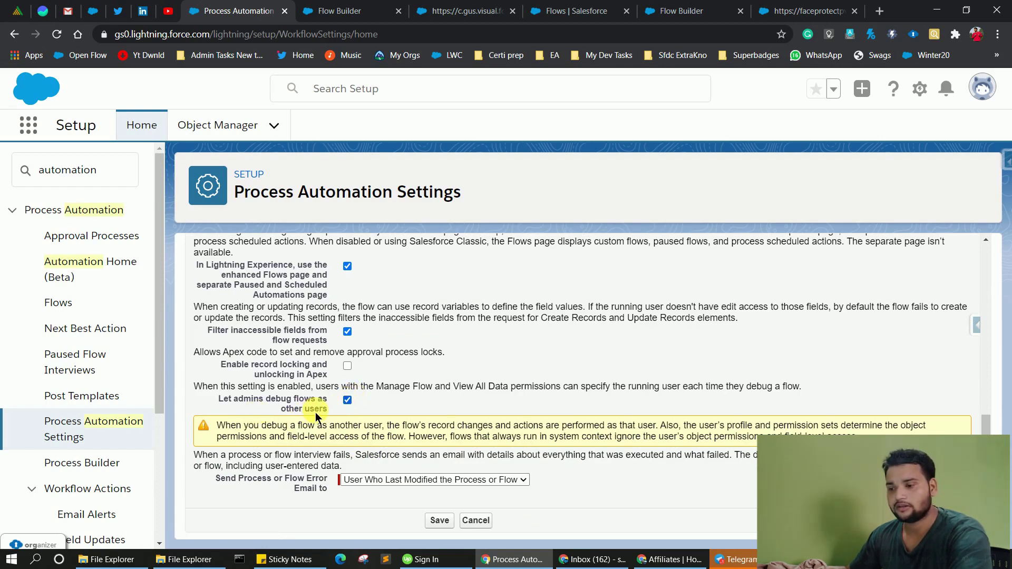
pyautogui.click(454, 520)
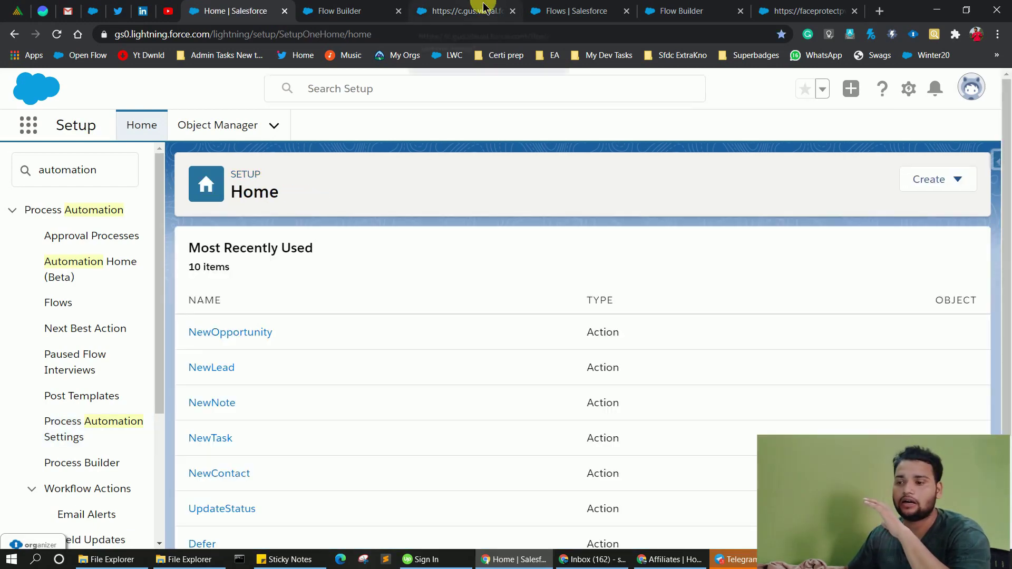
# Reload the CreateRelatedContact debug options, enable running as another user, choose a user, and run.
pyautogui.click(483, 9)
pyautogui.click(56, 35)
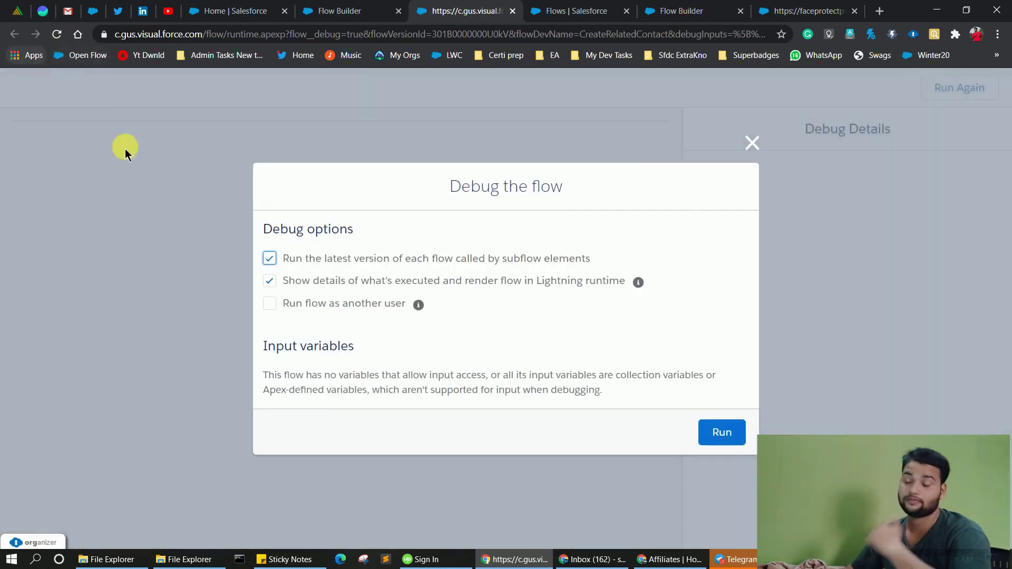
pyautogui.doubleClick(268, 305)
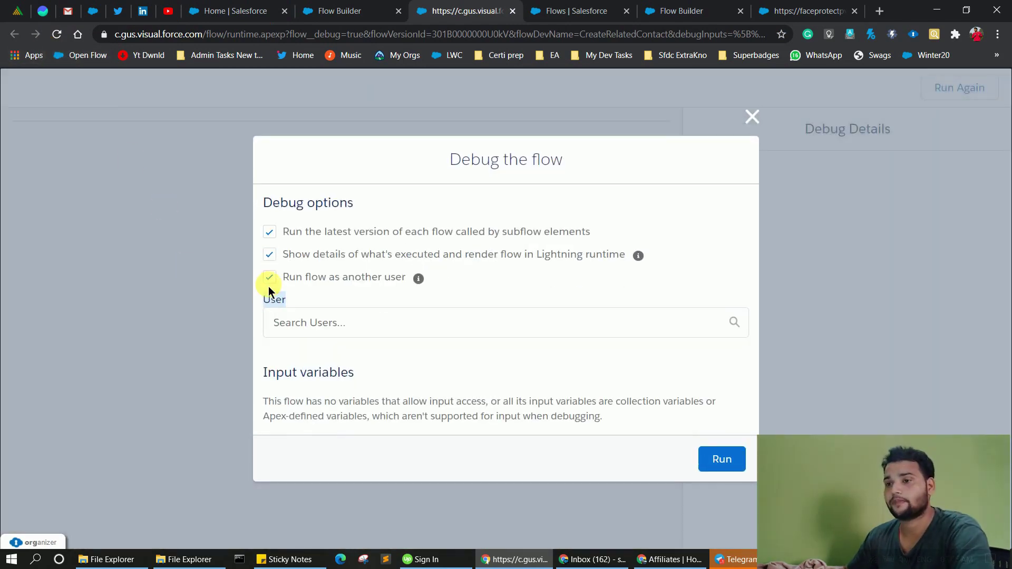
pyautogui.click(305, 326)
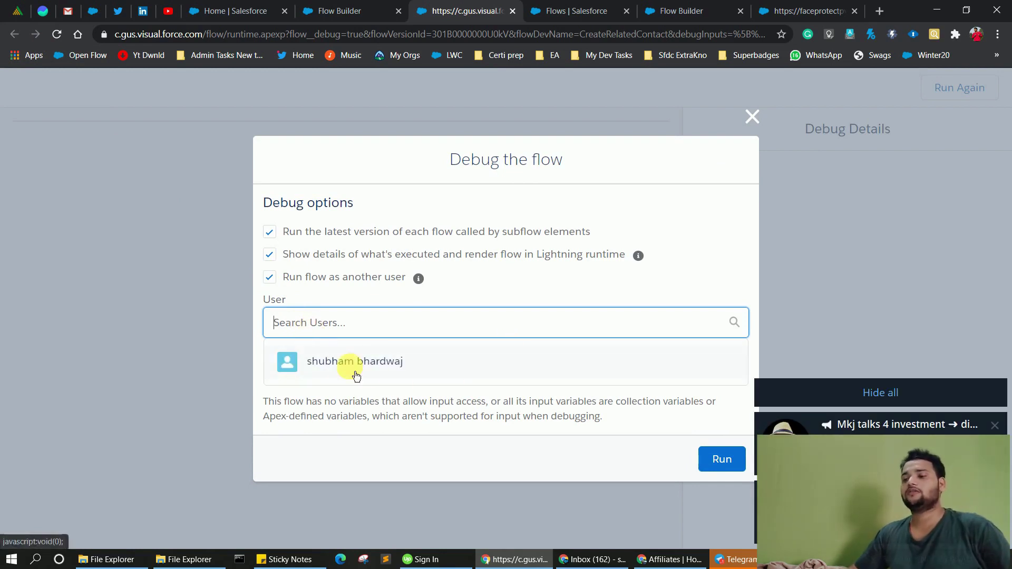
pyautogui.click(356, 363)
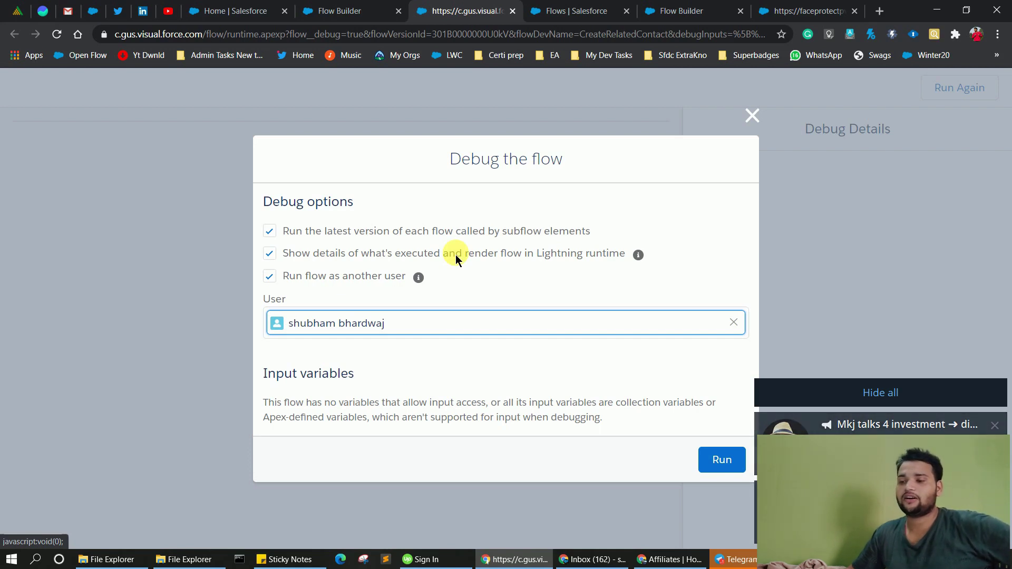
pyautogui.click(720, 459)
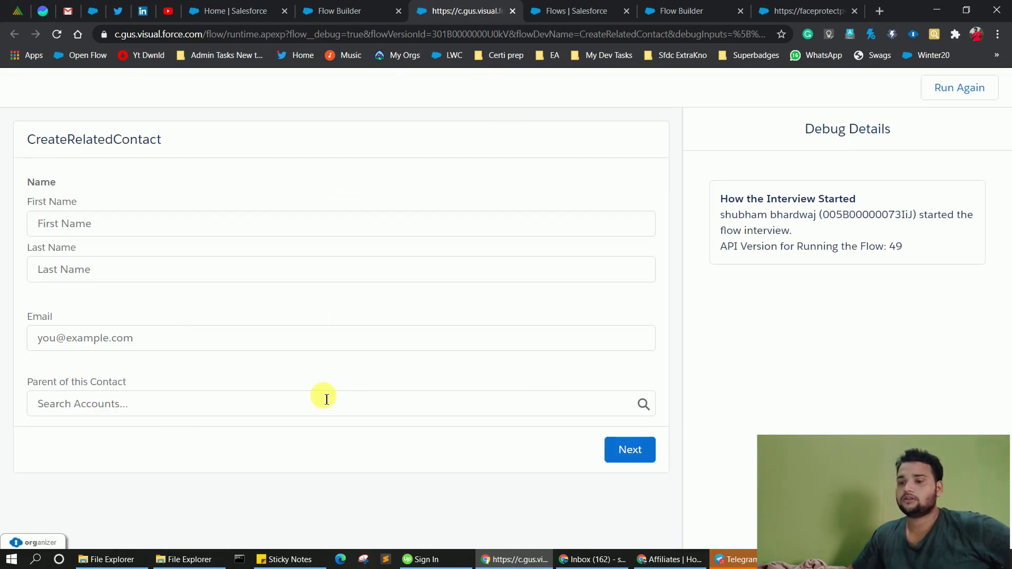
# Review the Create Contact element's Set Field Values, then switch to the other org's case get flow.
pyautogui.click(232, 11)
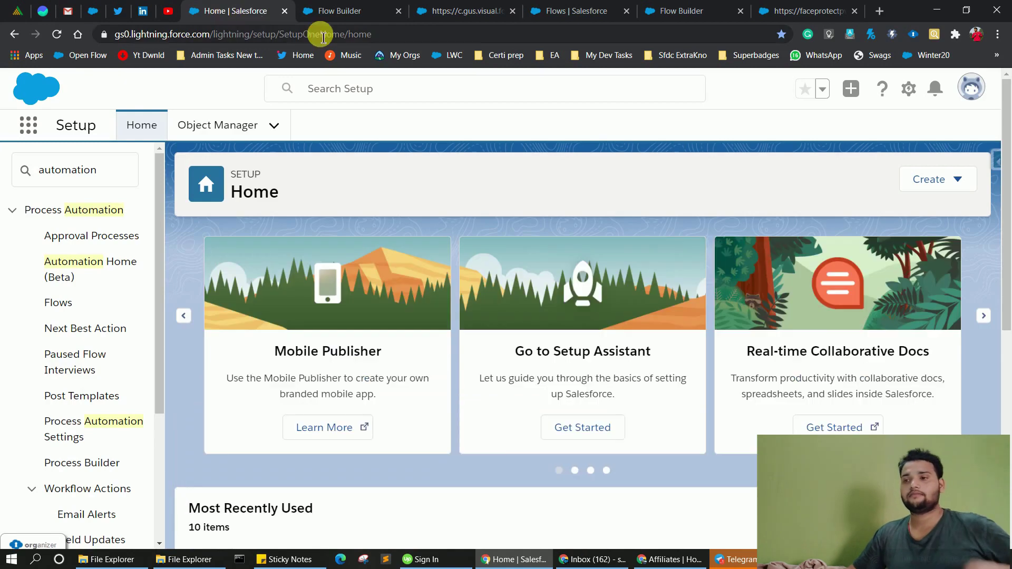
pyautogui.click(329, 11)
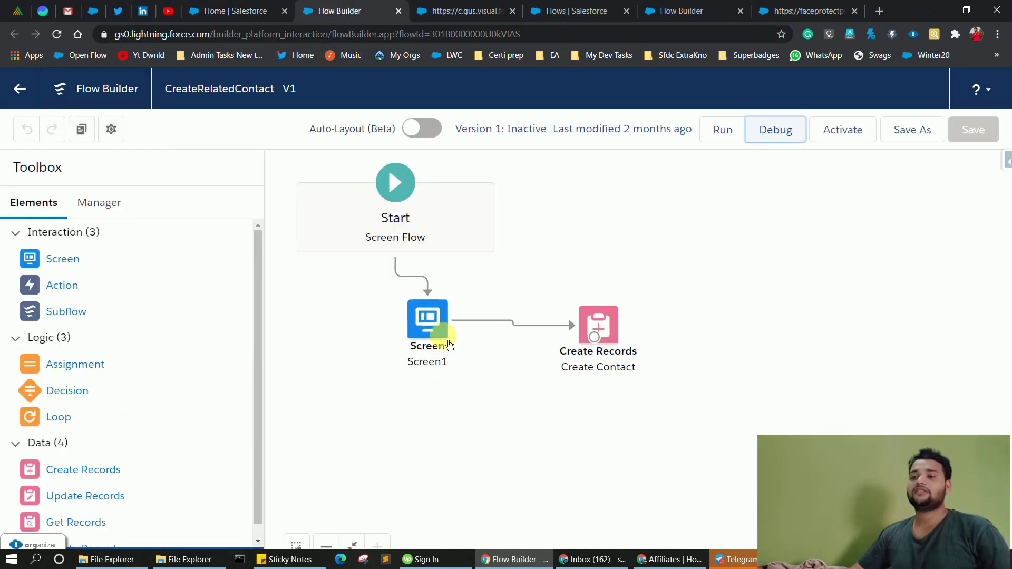
pyautogui.doubleClick(601, 332)
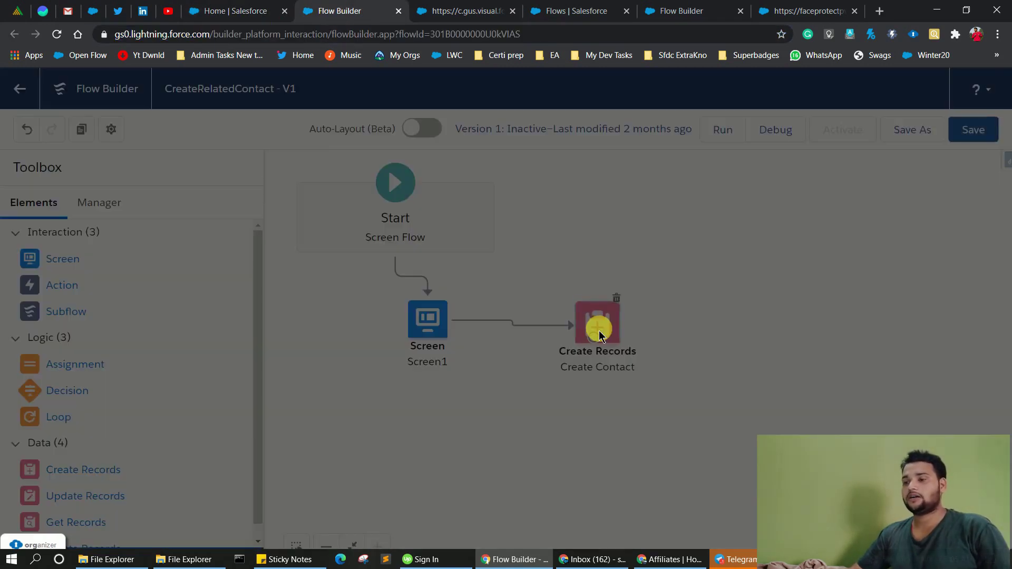
pyautogui.scroll(-5, 601, 335)
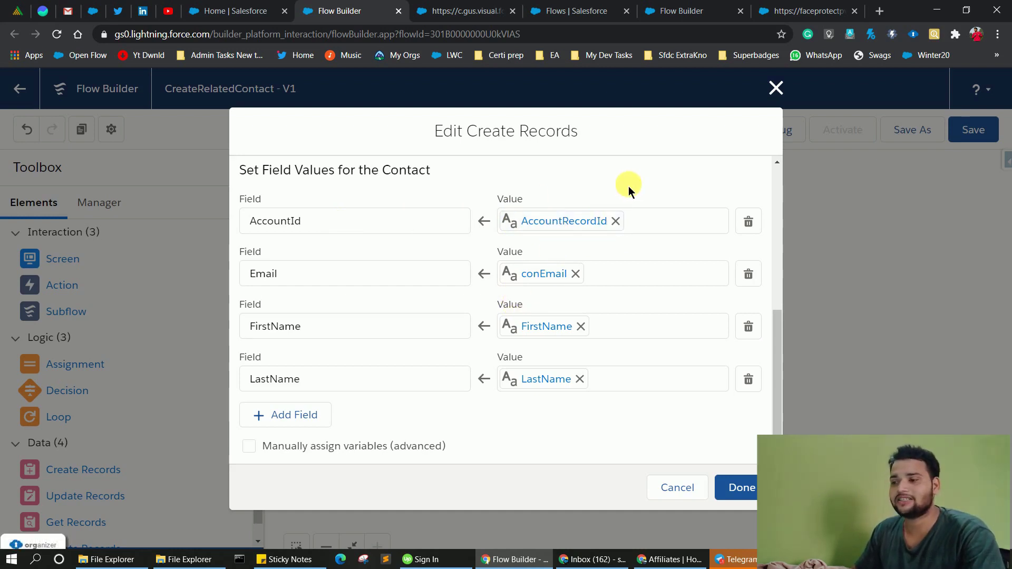
pyautogui.click(666, 16)
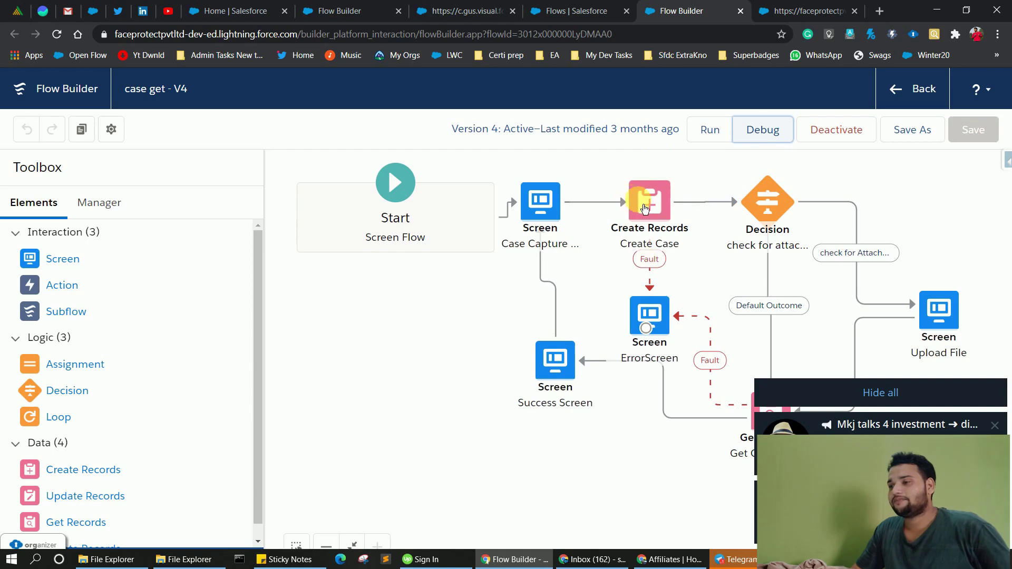
# Inspect Create Case's field values, selecting the Description value, then return to Create Contact's mappings.
pyautogui.doubleClick(638, 199)
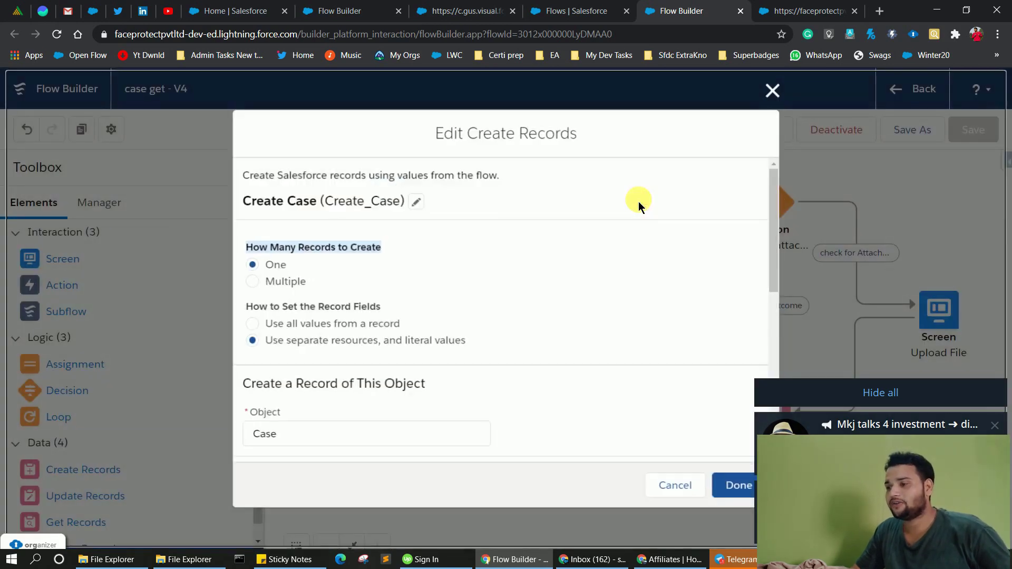
pyautogui.scroll(-10, 551, 305)
pyautogui.scroll(4, 537, 240)
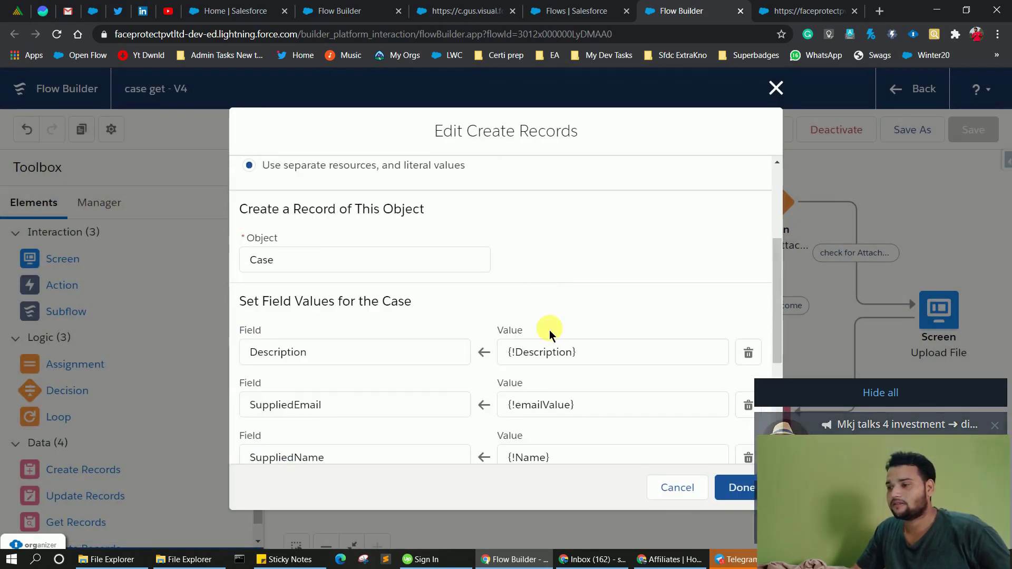
pyautogui.moveTo(592, 355); pyautogui.dragTo(511, 352)
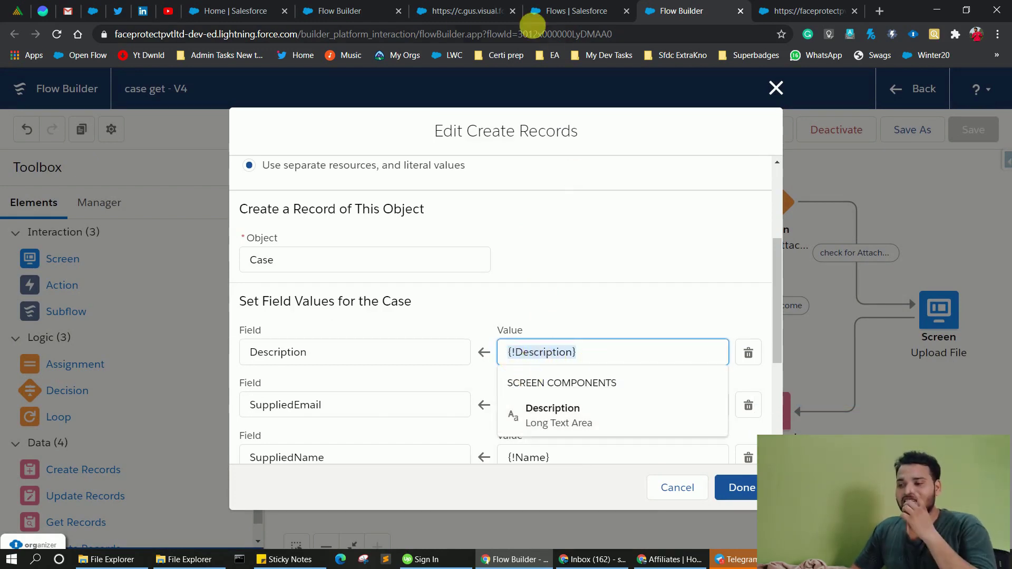
pyautogui.click(337, 11)
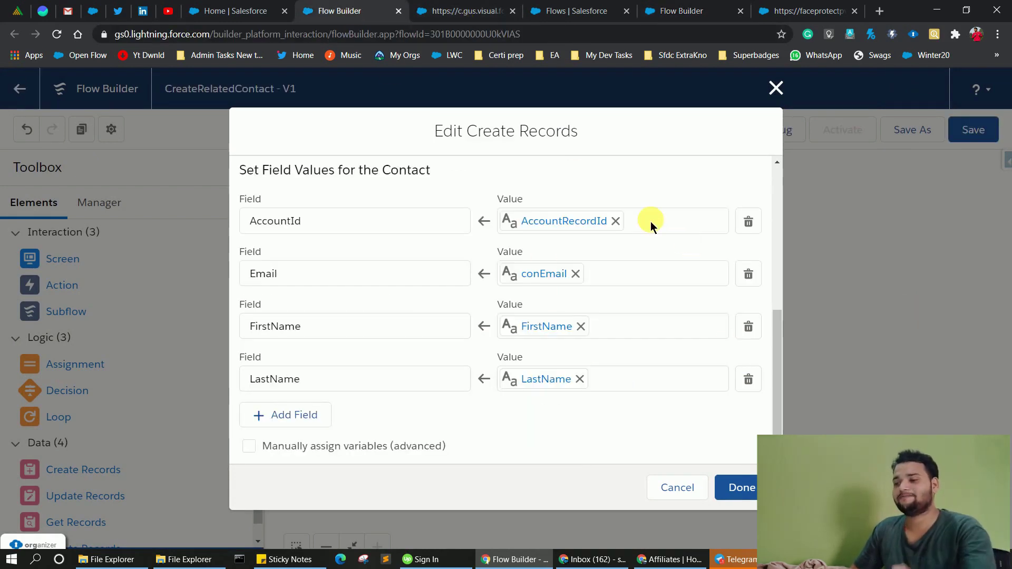